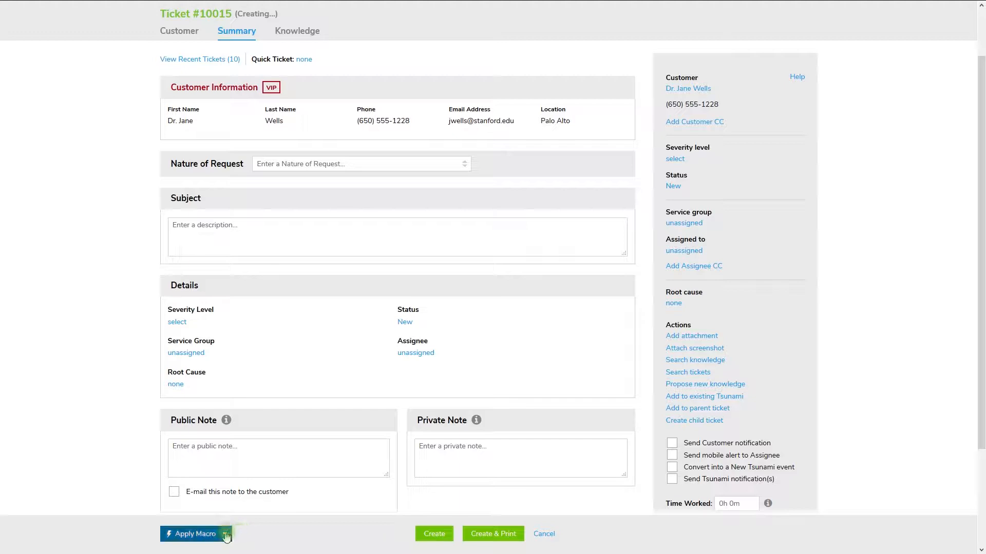
Step: Preview the available macros for the new ticket and apply the Password Reset macro
{"action": "left_click", "coordinate": [224, 535]}
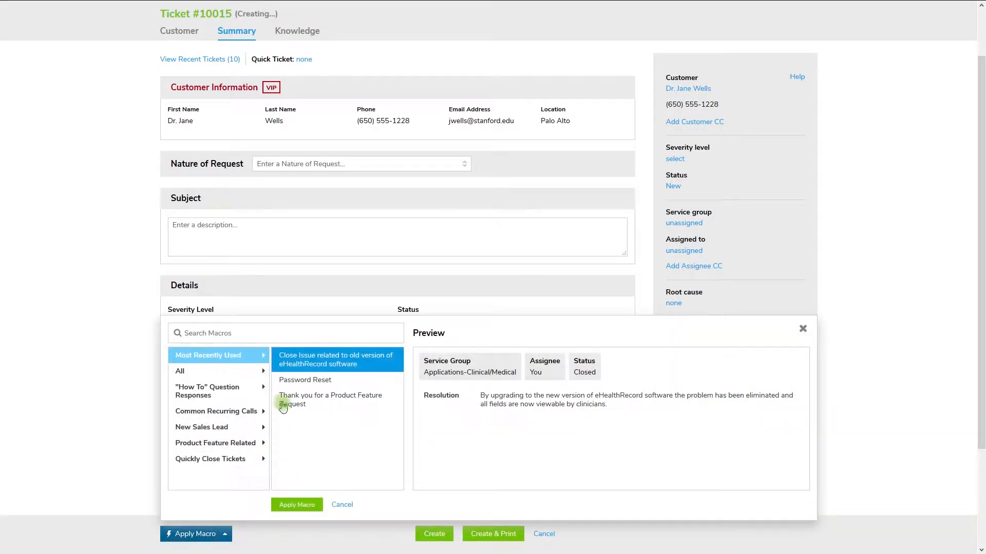
{"action": "left_click", "coordinate": [259, 372]}
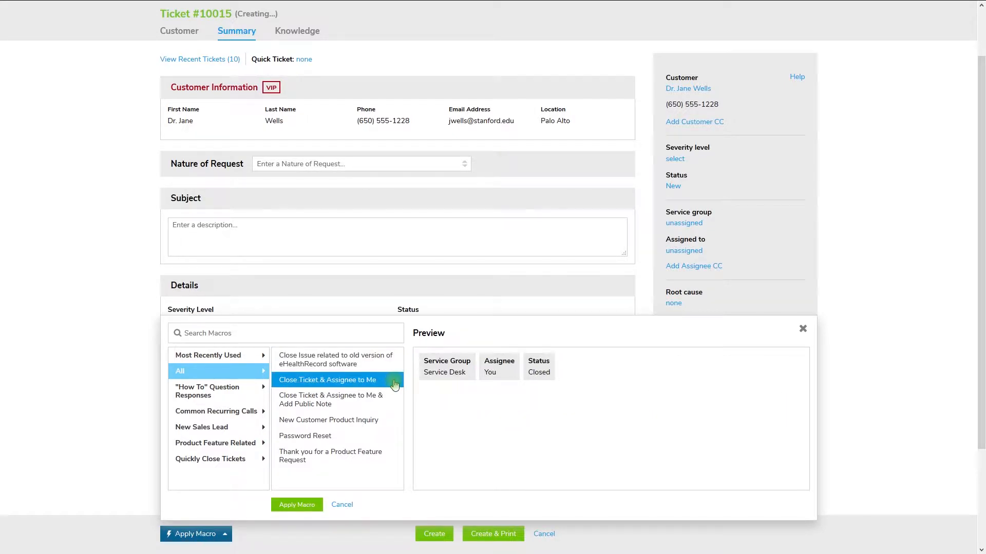
{"action": "left_click", "coordinate": [397, 401]}
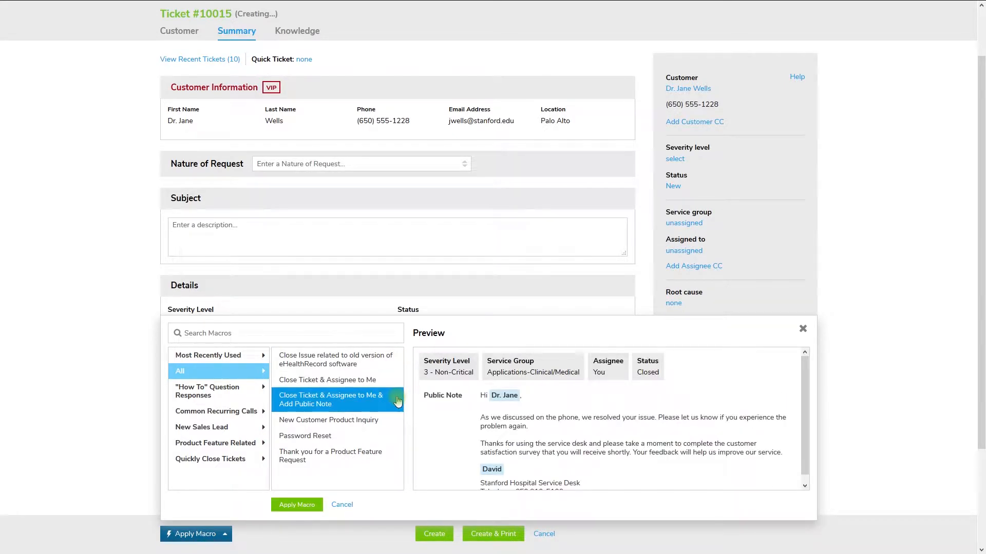
{"action": "left_click", "coordinate": [394, 425]}
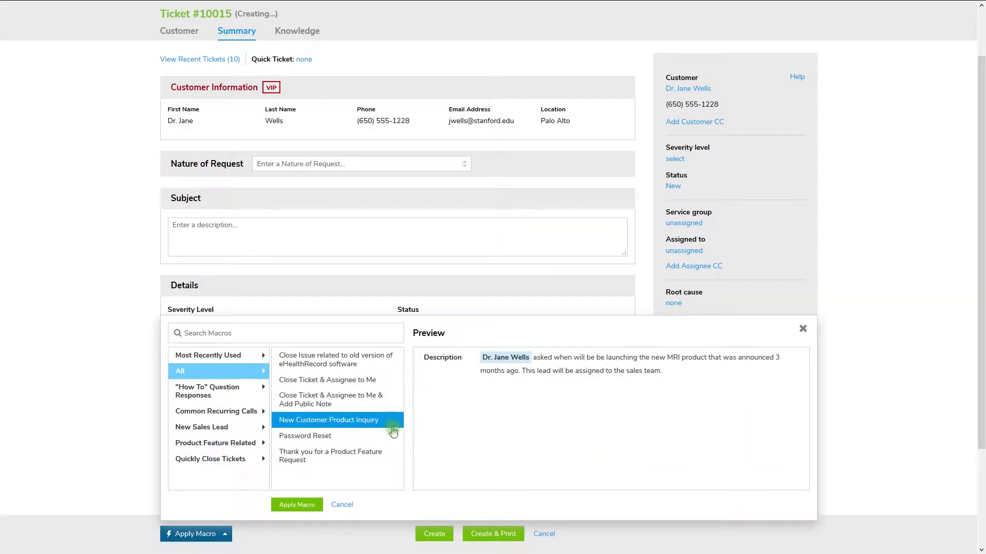
{"action": "left_click", "coordinate": [389, 462]}
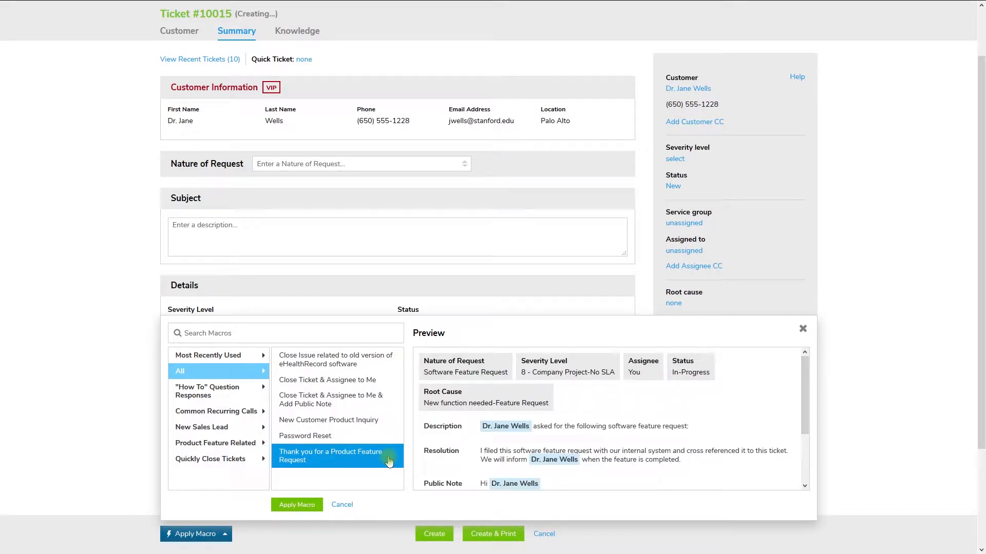
{"action": "left_click", "coordinate": [385, 437]}
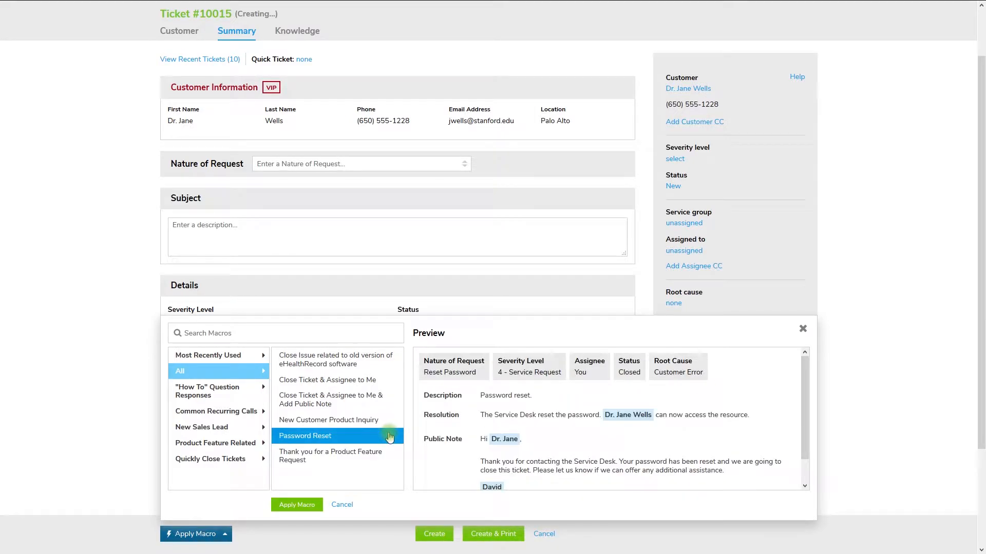
{"action": "left_click", "coordinate": [320, 506]}
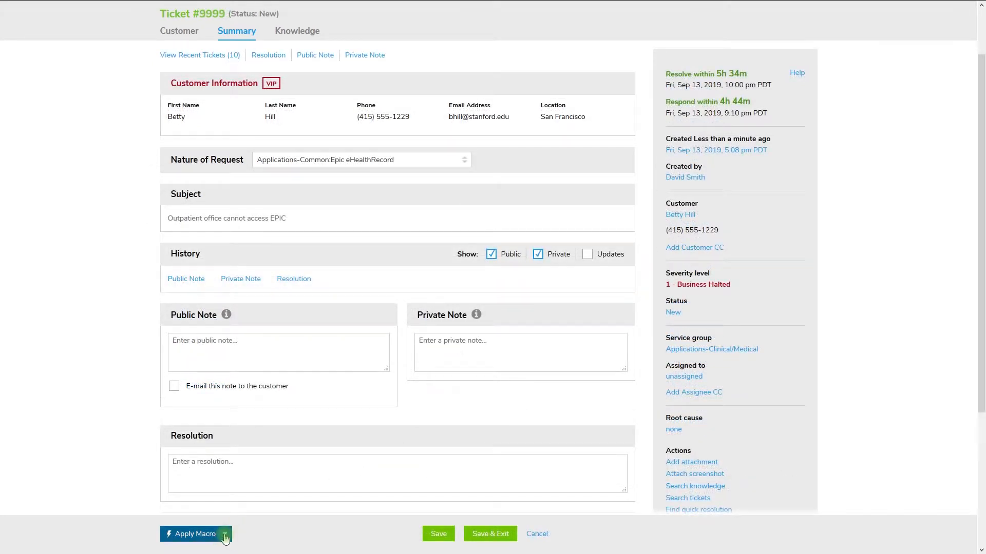
Step: Apply the "Close Ticket & Assignee to Me & Add Public Note" macro to the "Outpatient office cannot access EPIC" ticket
{"action": "left_click", "coordinate": [225, 537]}
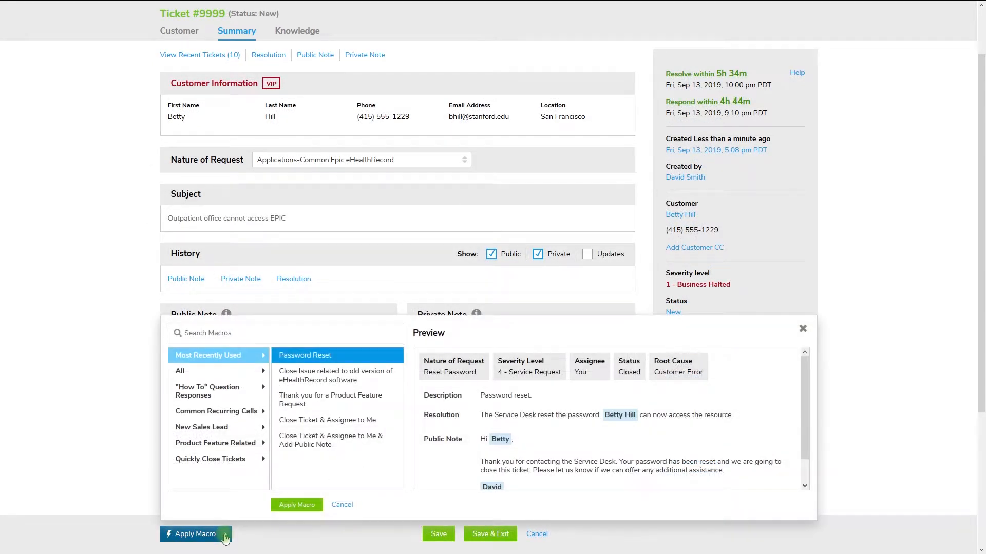
{"action": "left_click", "coordinate": [388, 444]}
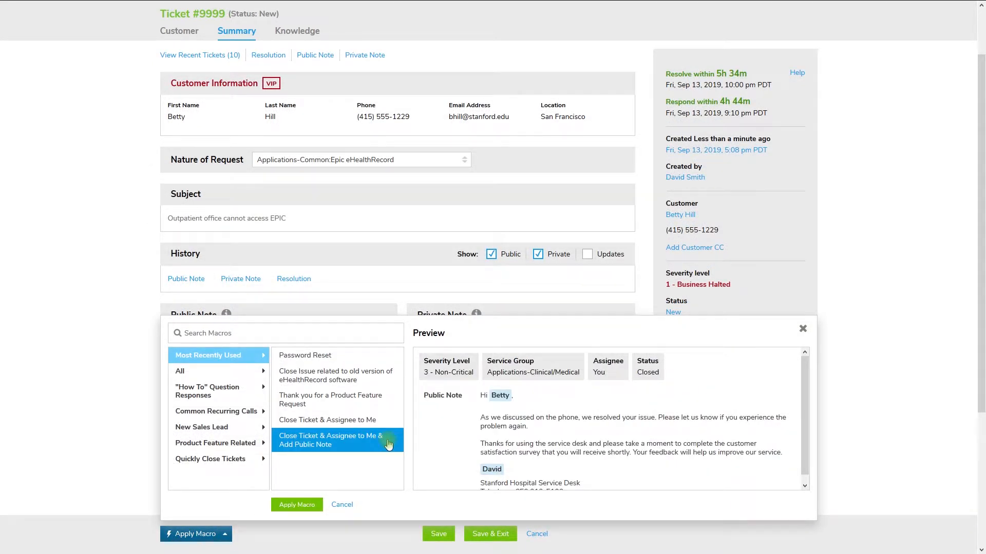
{"action": "left_click", "coordinate": [317, 505]}
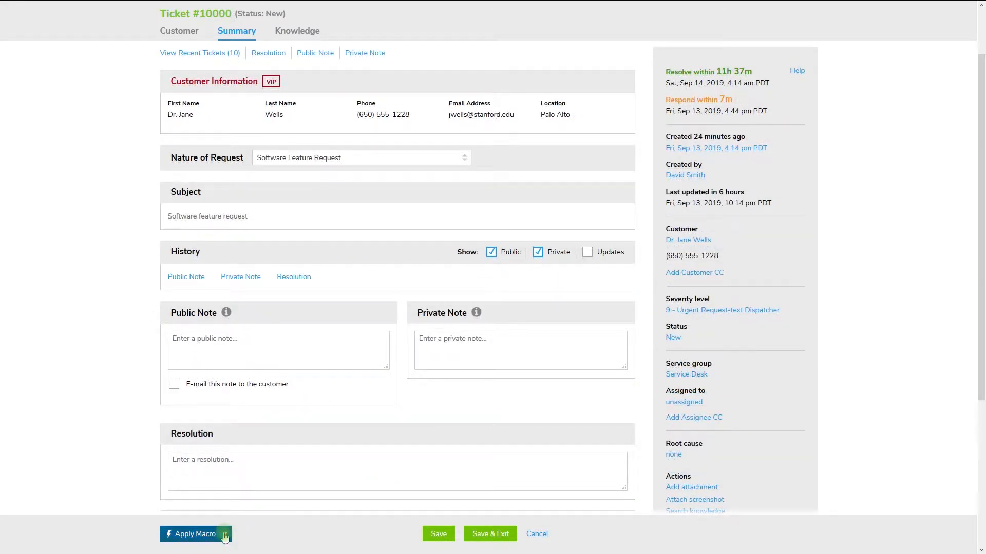
Step: Apply the "Thank you for a Product Feature Request" macro to the software feature request ticket
{"action": "left_click", "coordinate": [225, 536]}
{"action": "left_click", "coordinate": [394, 406]}
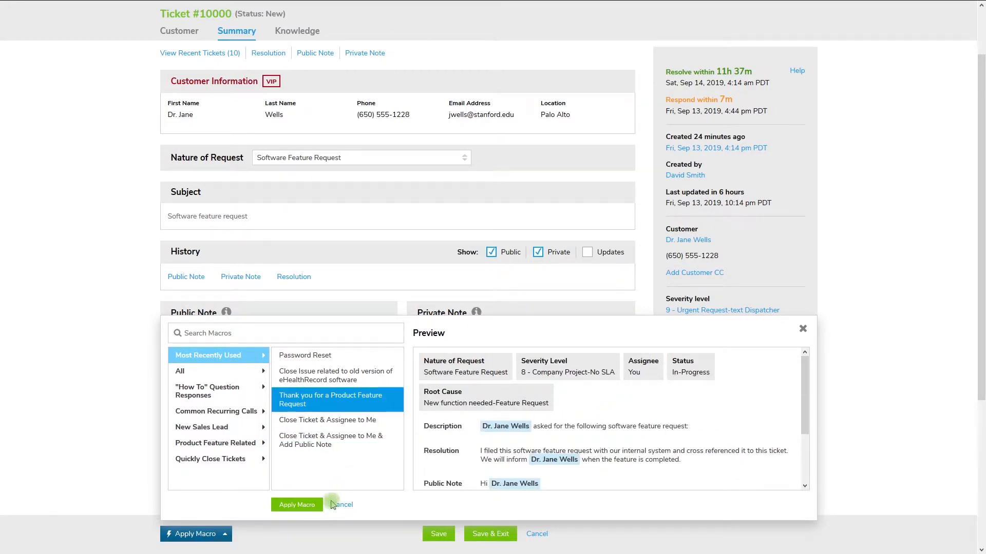
{"action": "left_click", "coordinate": [303, 506]}
Step: Replace the ticket's subject with "Add a new patient field to the main page of the Epic electronic health record"
{"action": "left_click", "coordinate": [397, 221]}
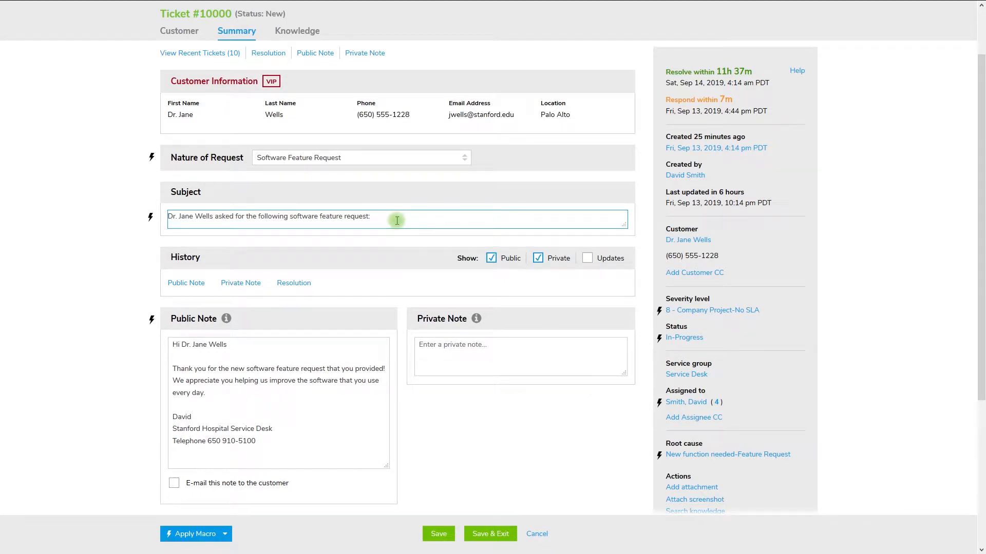
{"action": "key", "text": "ctrl+a"}
{"action": "type", "text": "Add a new patient field to the main page of the Epic electronic health record"}
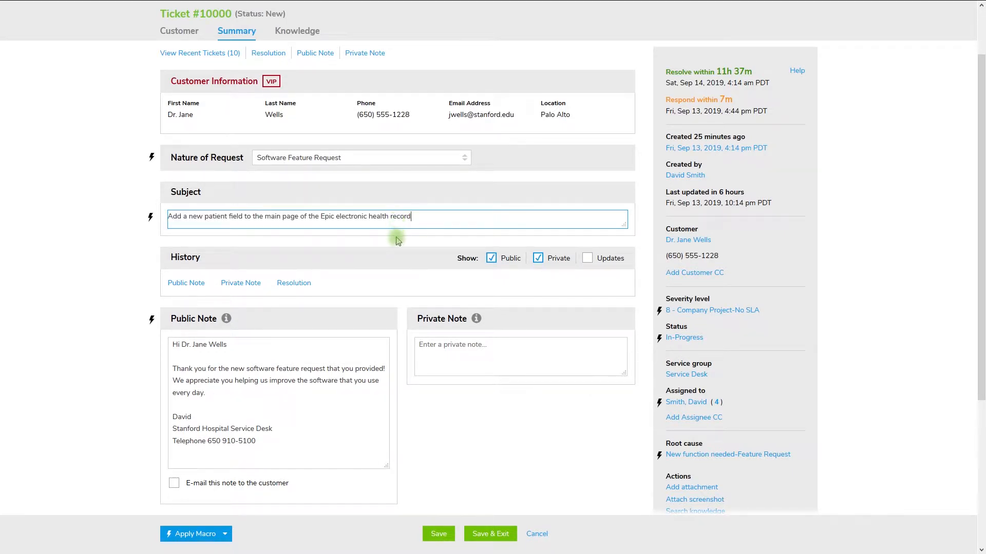
{"action": "left_click", "coordinate": [397, 242]}
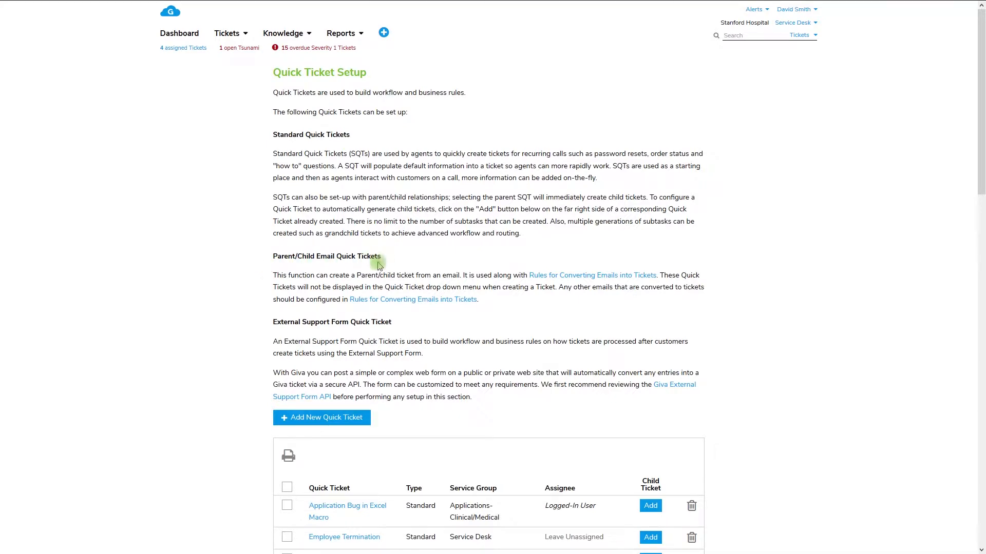
{"action": "left_click_drag", "start_coordinate": [980, 172], "coordinate": [981, 370]}
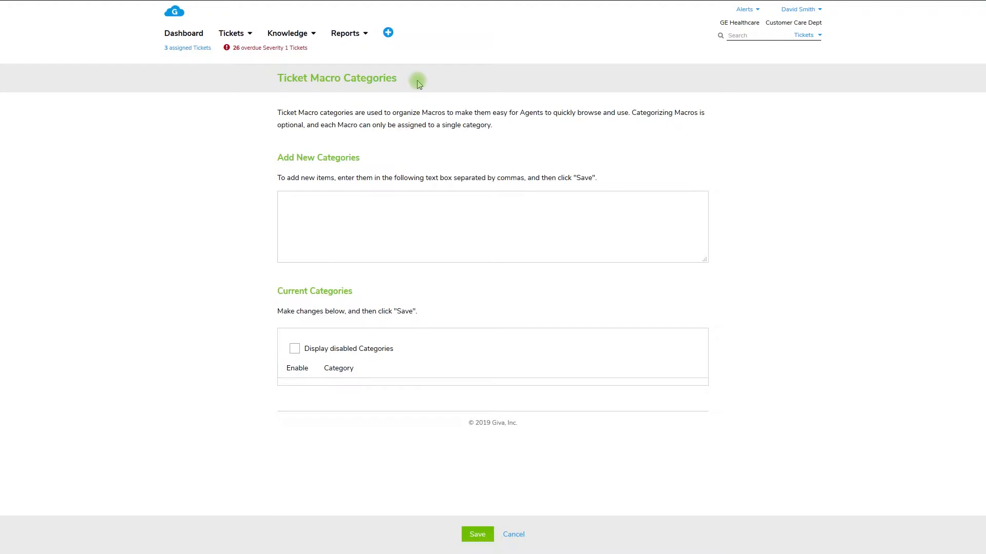
Step: Add and save the macro categories "How To" Question Responses, Common Recurring Calls, Product Feature Related and Quickly Close Ticket
{"action": "left_click", "coordinate": [635, 226]}
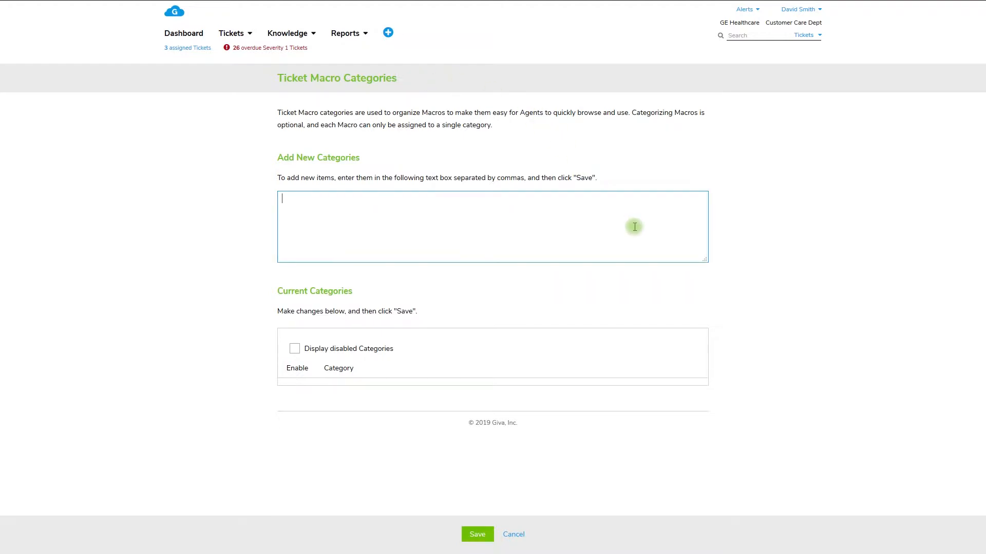
{"action": "type", "text": "\"How To\" Question Responses, Common Recurring Calls, Product Feature Related, Quickly Close Ticket"}
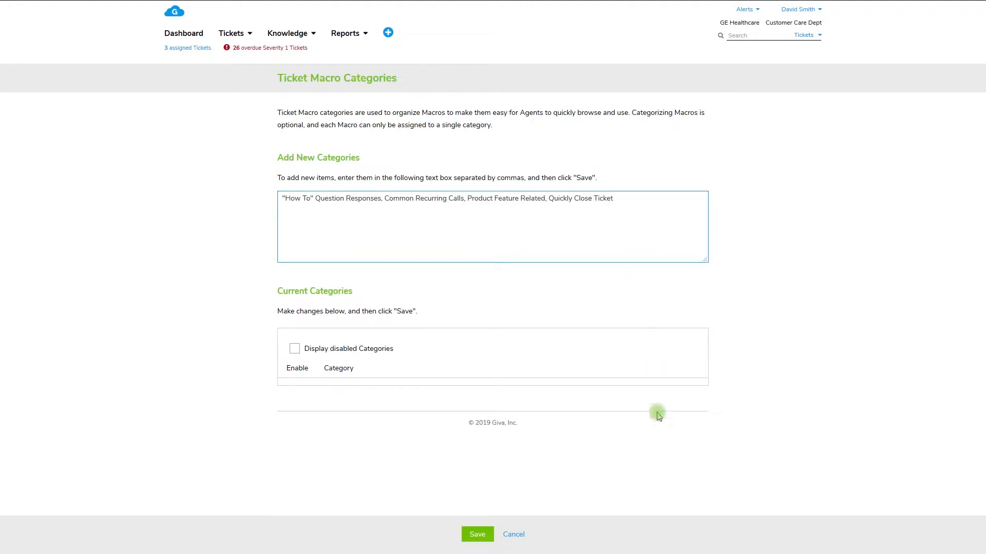
{"action": "left_click", "coordinate": [485, 540]}
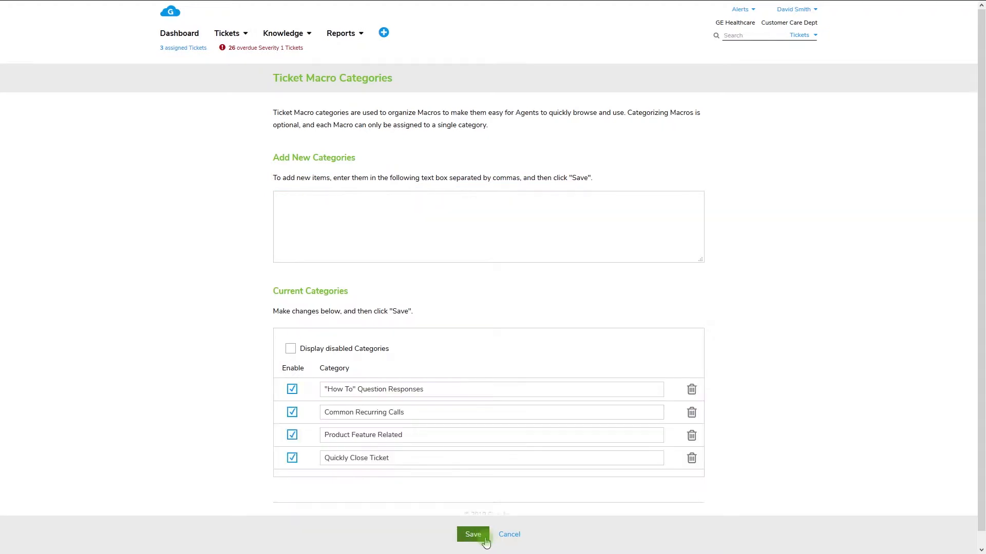
Step: Start a new ticket macro named "Close Ticket & Assignee to Me & Add Public Note" in the Quickly Close Tickets category
{"action": "left_click", "coordinate": [462, 392]}
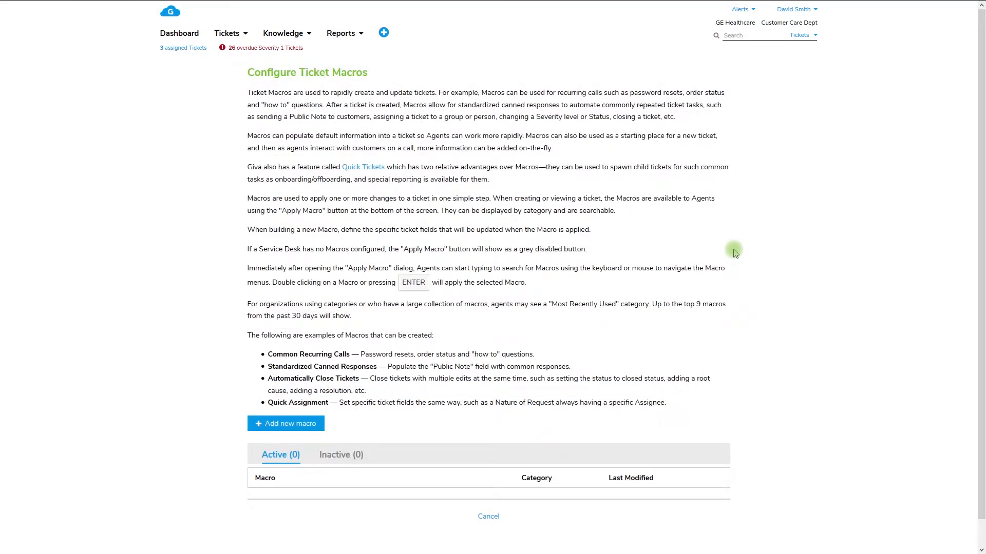
{"action": "left_click", "coordinate": [321, 427]}
{"action": "left_click", "coordinate": [433, 110]}
{"action": "type", "text": "Close Ticket & Assignee to Me & Add Public Note"}
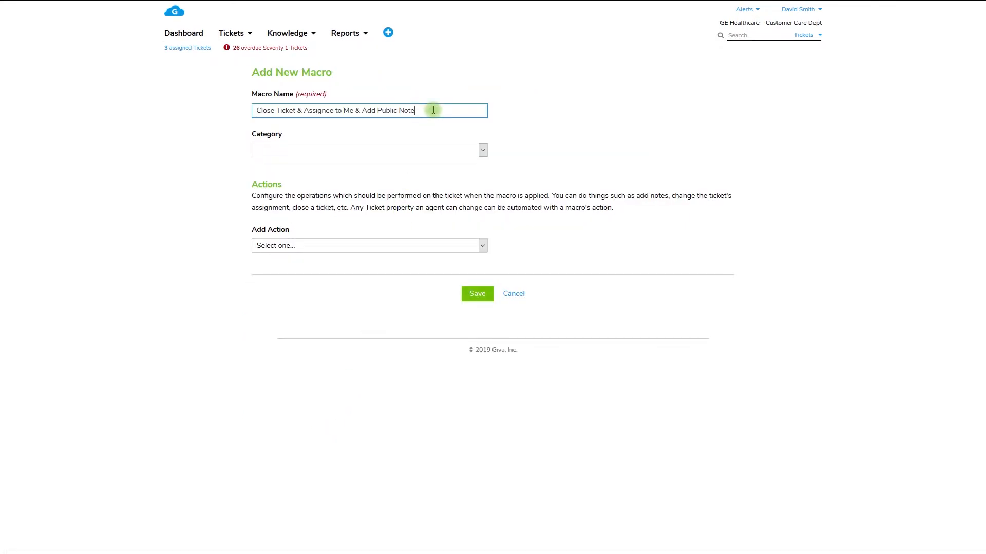
{"action": "left_click", "coordinate": [433, 149]}
{"action": "left_click", "coordinate": [414, 218]}
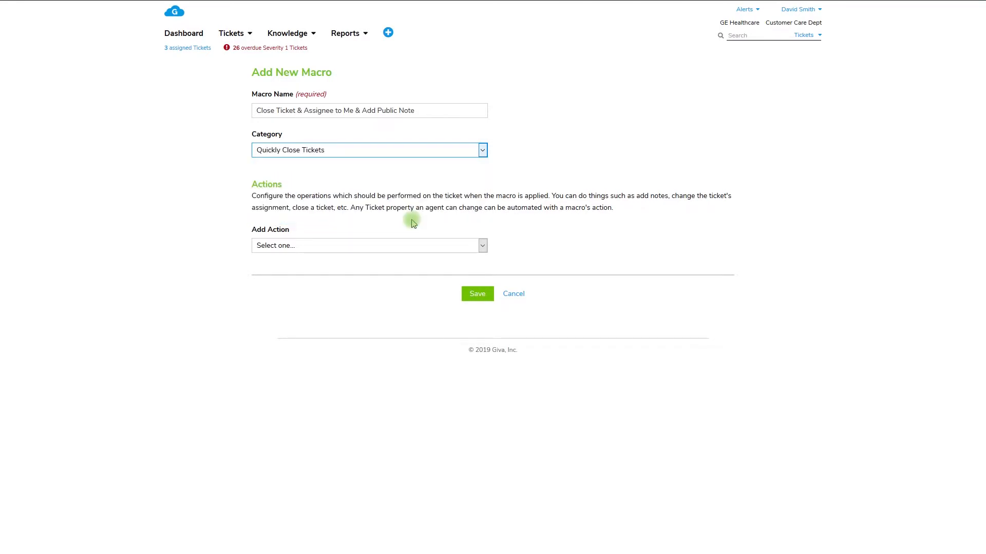
Step: Add a Status action set to Closed and an empty Public Note action to the macro
{"action": "left_click", "coordinate": [415, 248]}
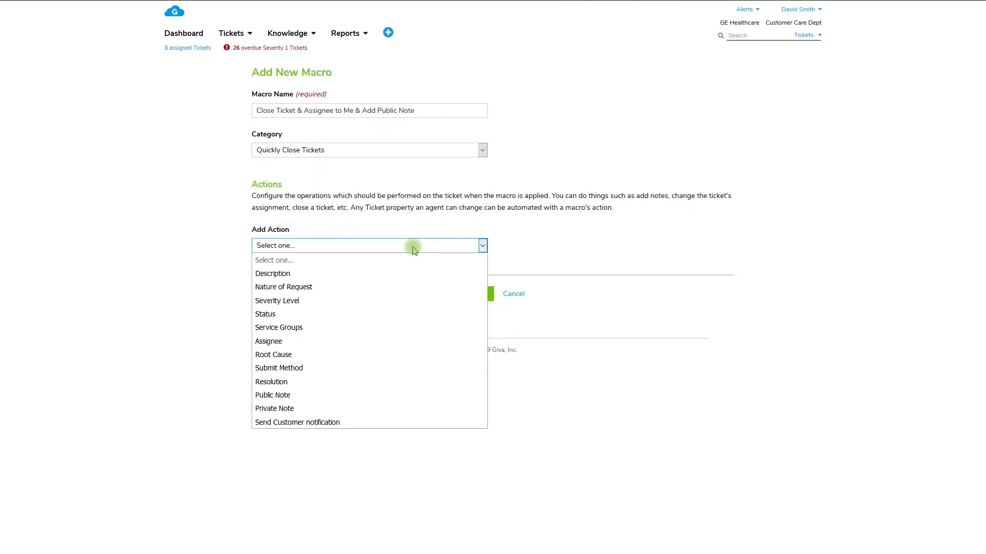
{"action": "left_click", "coordinate": [400, 314]}
{"action": "left_click", "coordinate": [409, 249]}
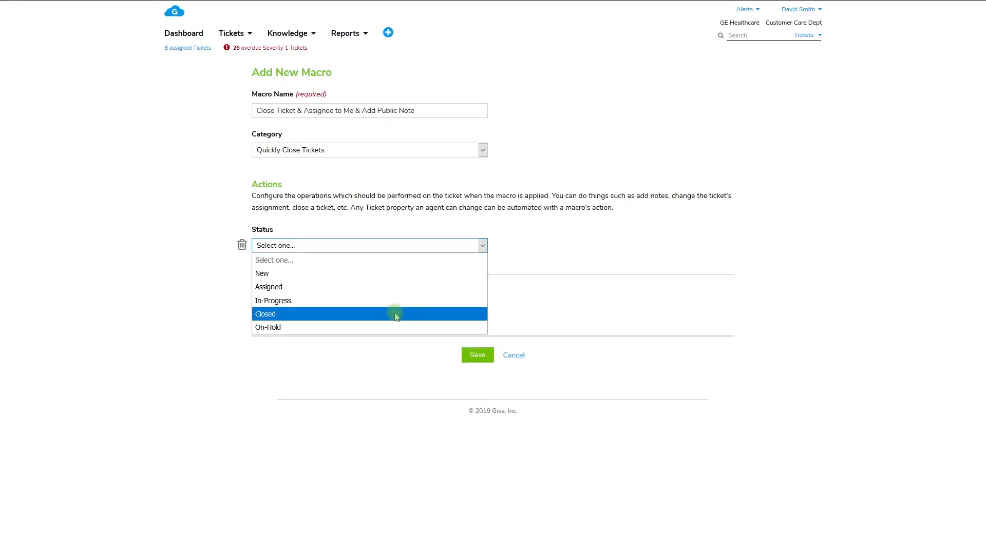
{"action": "left_click", "coordinate": [397, 315]}
{"action": "left_click", "coordinate": [401, 308]}
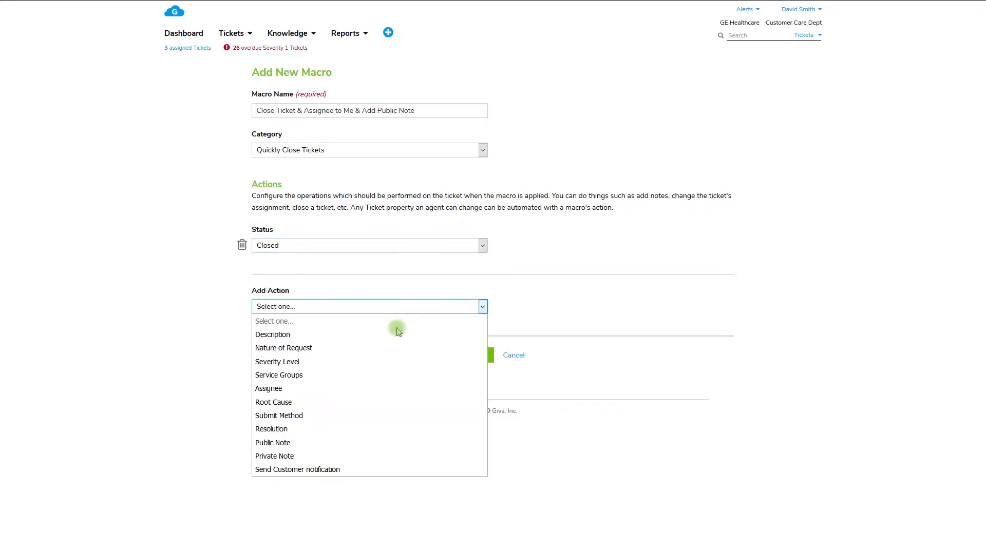
{"action": "left_click", "coordinate": [386, 445]}
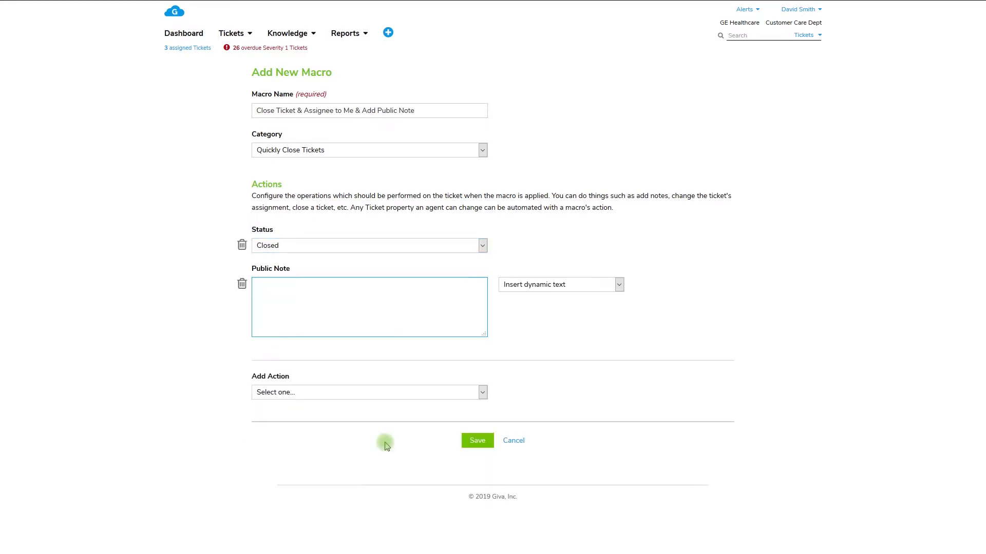
Step: Add a Service Groups action set to Field Service Engineers
{"action": "left_click", "coordinate": [425, 394]}
{"action": "left_click", "coordinate": [411, 460]}
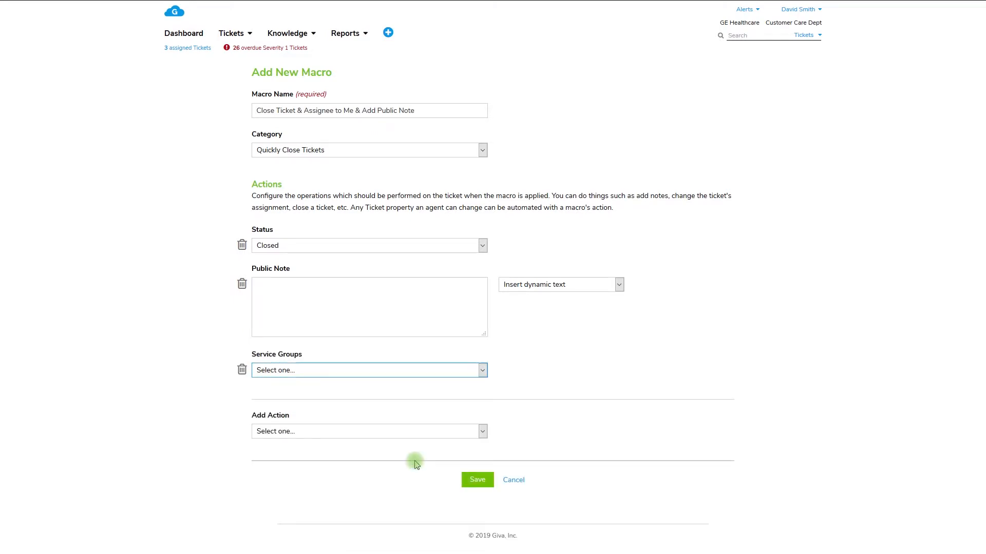
{"action": "left_click", "coordinate": [429, 370]}
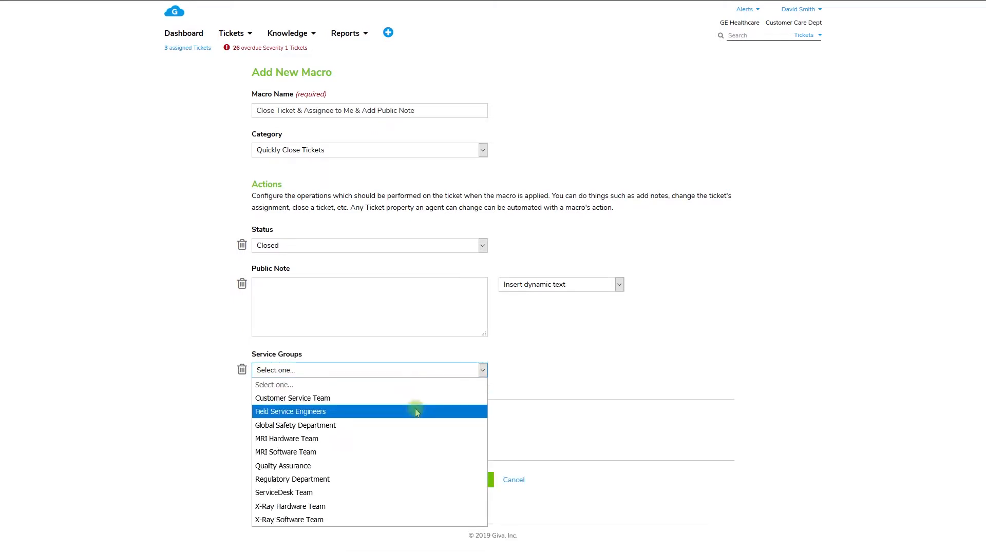
{"action": "left_click", "coordinate": [417, 412]}
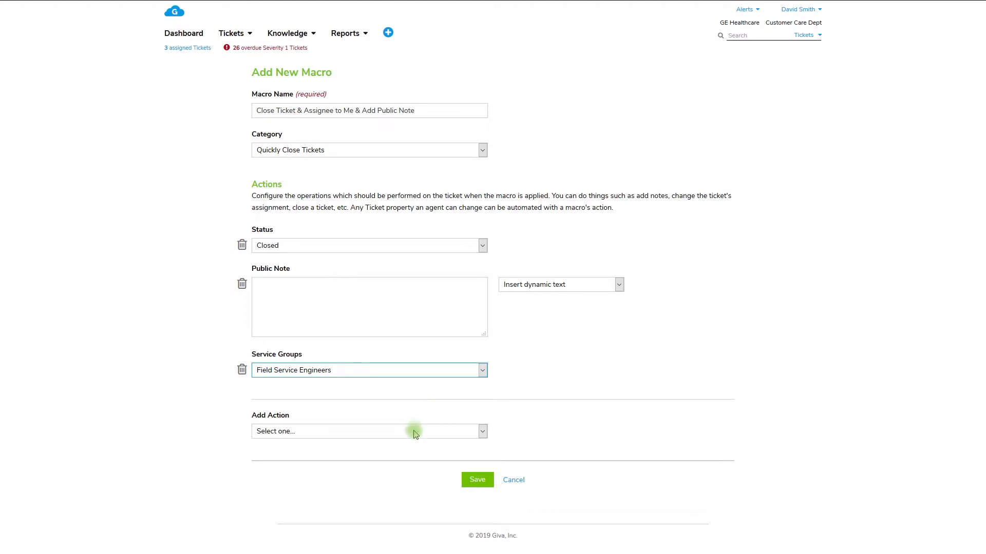
Step: Add a Root Cause action set to Improper Set-up
{"action": "left_click", "coordinate": [411, 432]}
{"action": "left_click", "coordinate": [422, 367]}
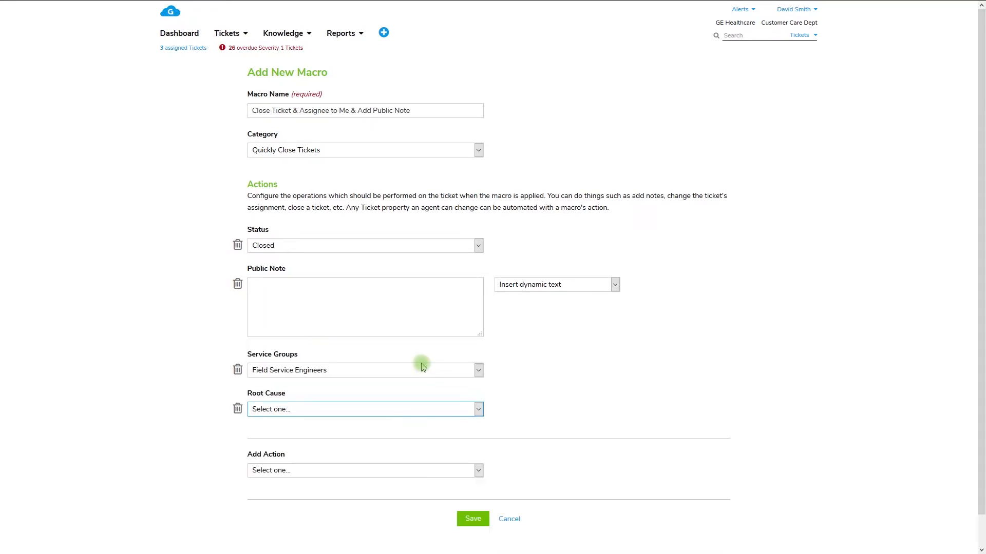
{"action": "left_click", "coordinate": [414, 409]}
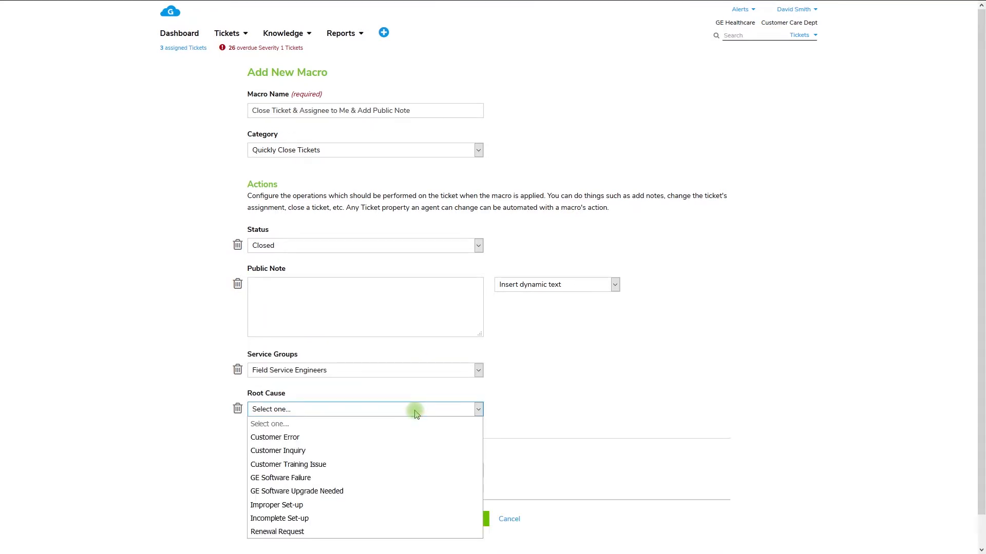
{"action": "left_click", "coordinate": [392, 506]}
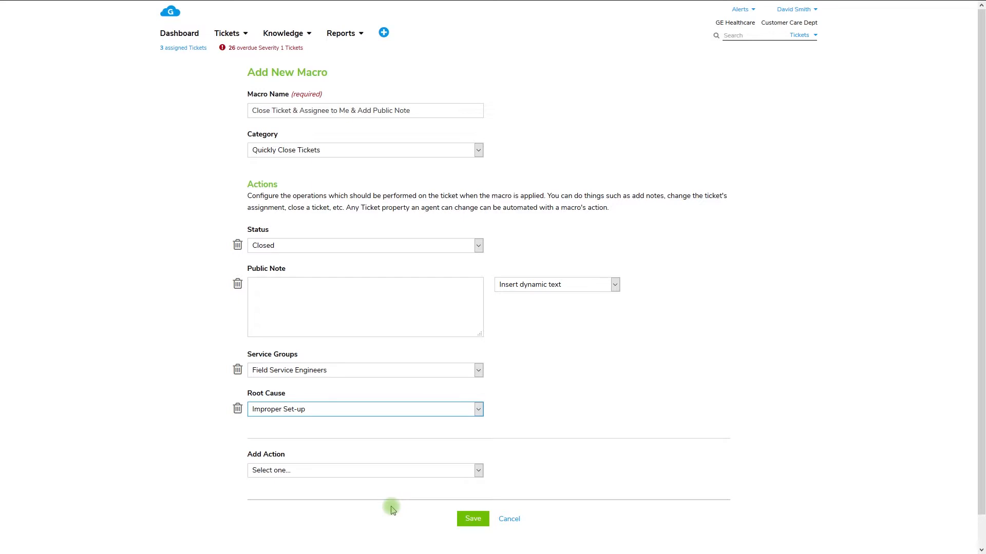
Step: Enlarge the Public Note box, fill in the issue-resolved message with the GE Medical Service Desk signature, and insert the customer's dynamic first name after "Hi"
{"action": "left_click_drag", "start_coordinate": [480, 334], "coordinate": [480, 486]}
{"action": "left_click", "coordinate": [472, 339]}
{"action": "key", "text": "ctrl+v"}
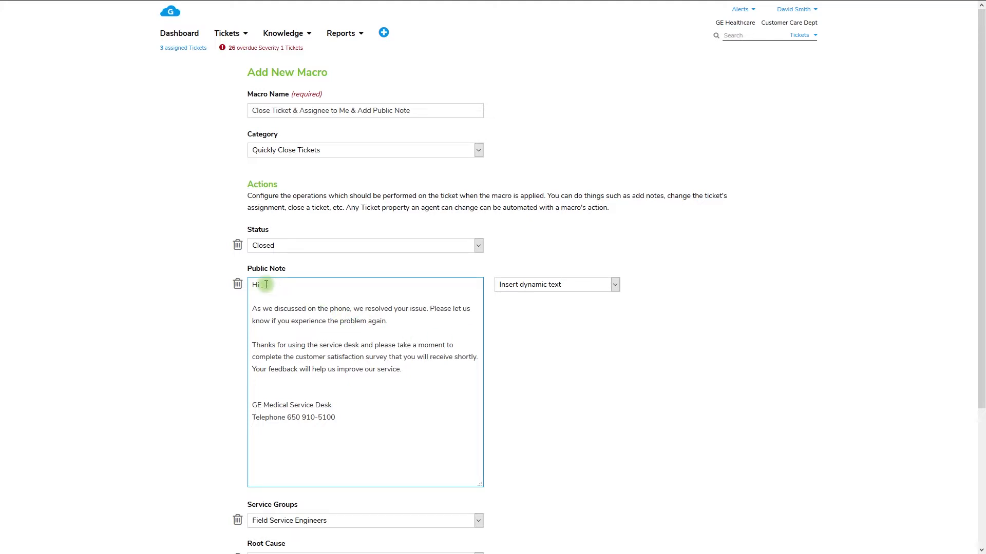
{"action": "left_click", "coordinate": [563, 286]}
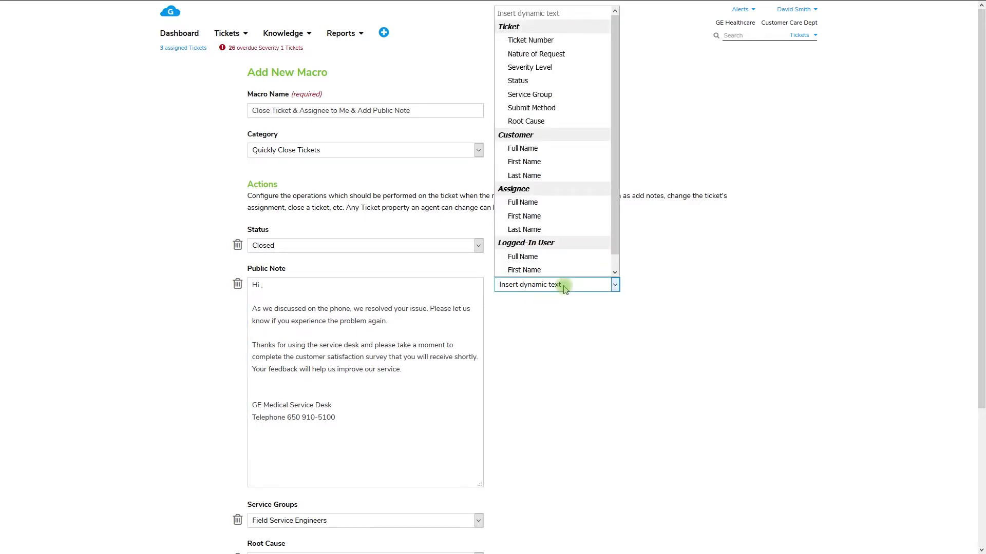
{"action": "left_click", "coordinate": [581, 157]}
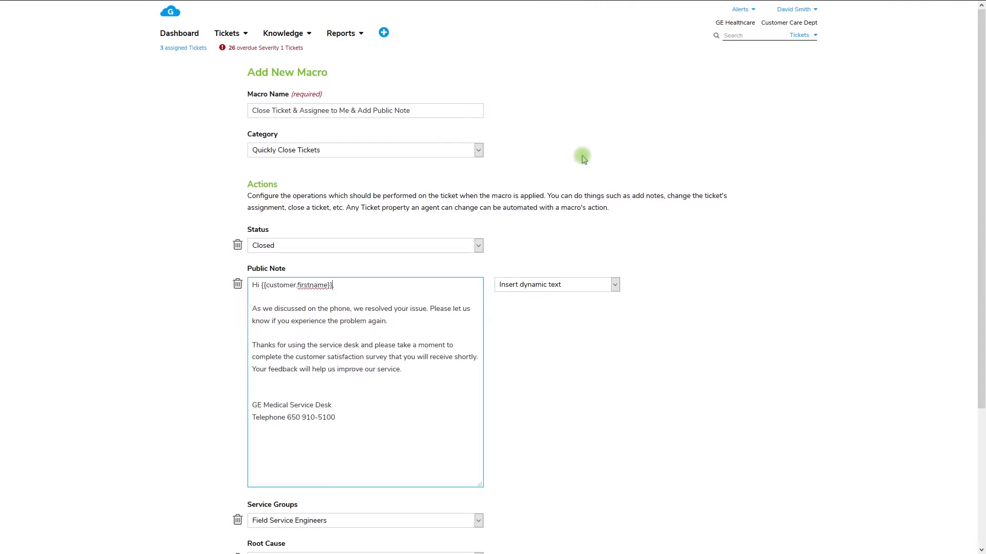
Step: Insert the logged-in user's dynamic first name above the GE Medical Service Desk signature and save the macro
{"action": "left_click", "coordinate": [271, 394]}
{"action": "left_click", "coordinate": [584, 285]}
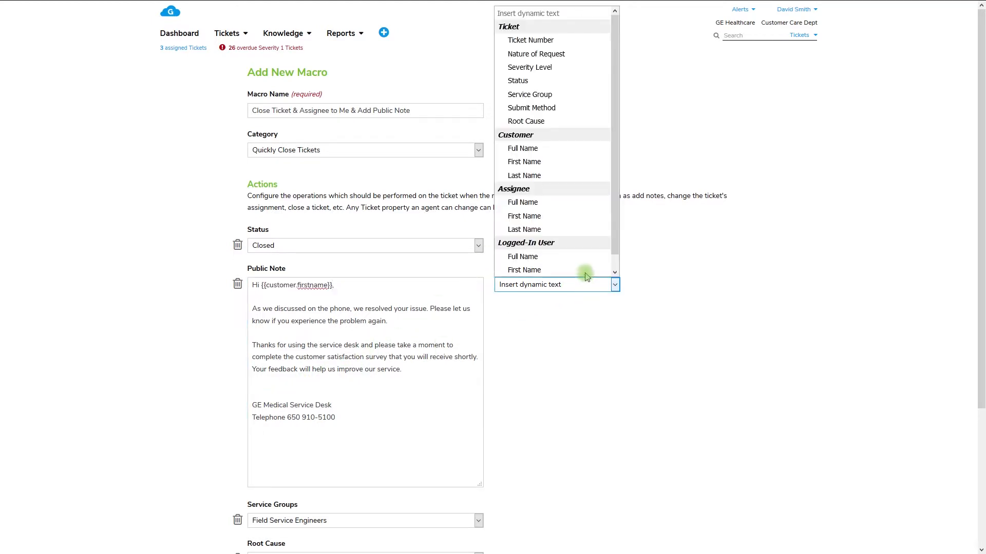
{"action": "left_click", "coordinate": [586, 272]}
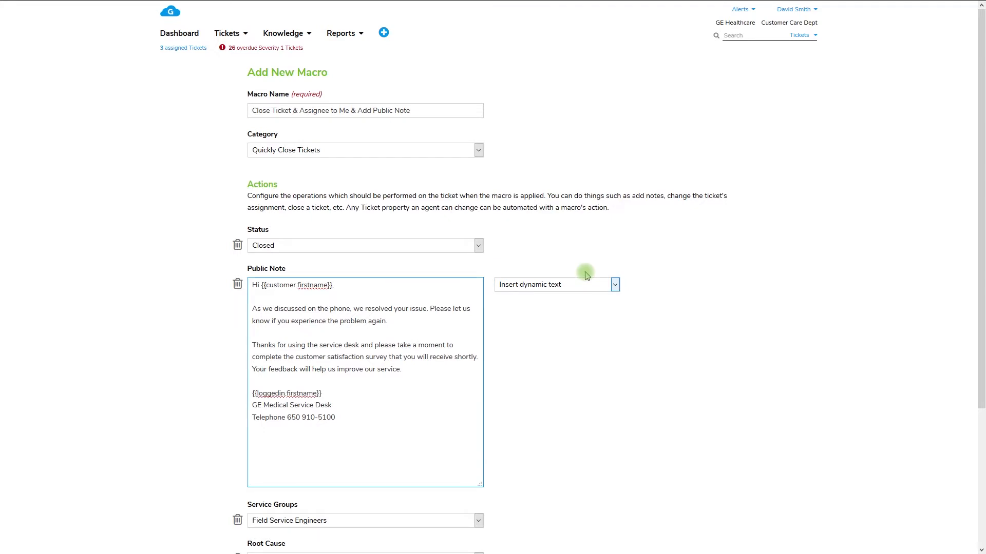
{"action": "left_click_drag", "start_coordinate": [976, 396], "coordinate": [981, 539]}
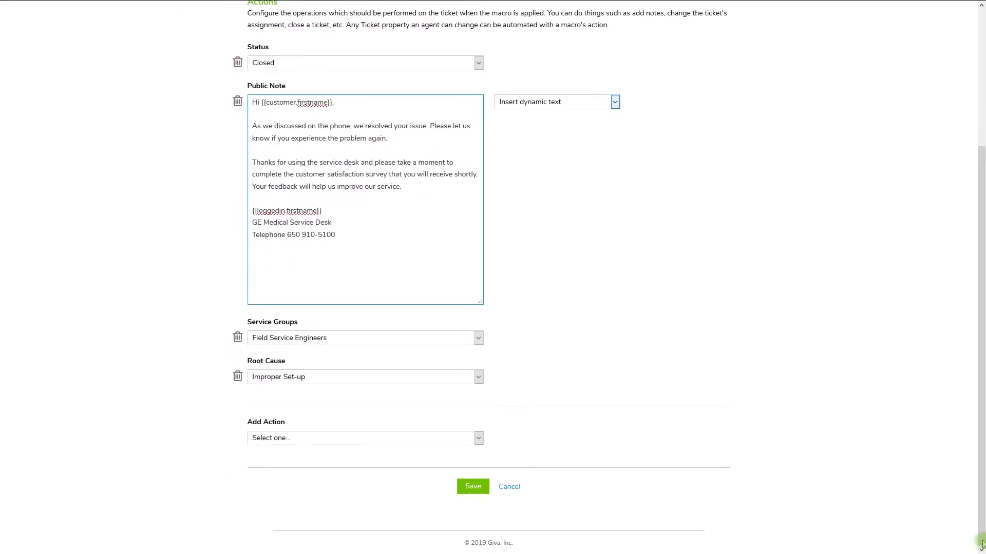
{"action": "left_click", "coordinate": [473, 487]}
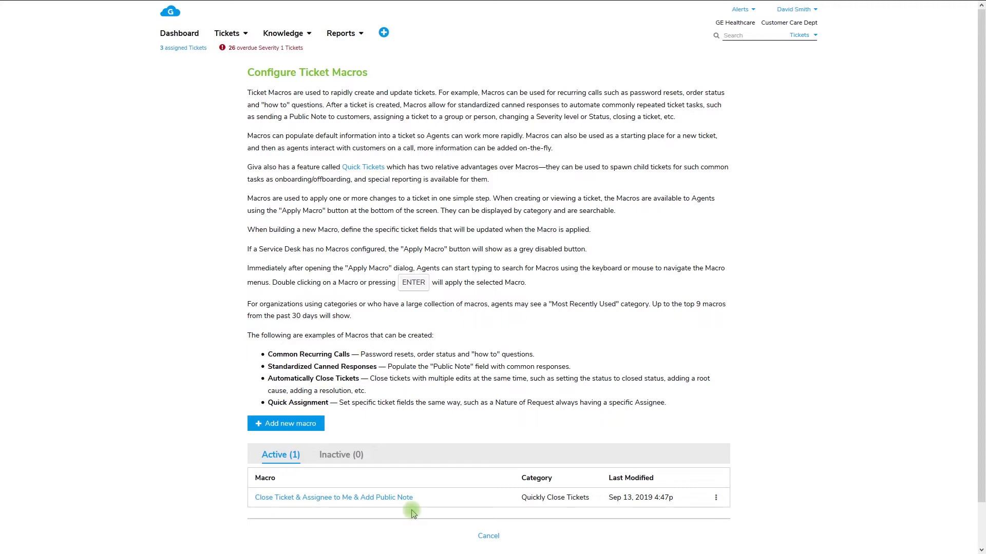
Step: Start a new macro named "Thank you for a Product Feature Request" in the Product Feature Related category
{"action": "left_click", "coordinate": [322, 425]}
{"action": "left_click", "coordinate": [441, 111]}
{"action": "type", "text": "Thank you for a Product Feature Request"}
{"action": "left_click", "coordinate": [440, 152]}
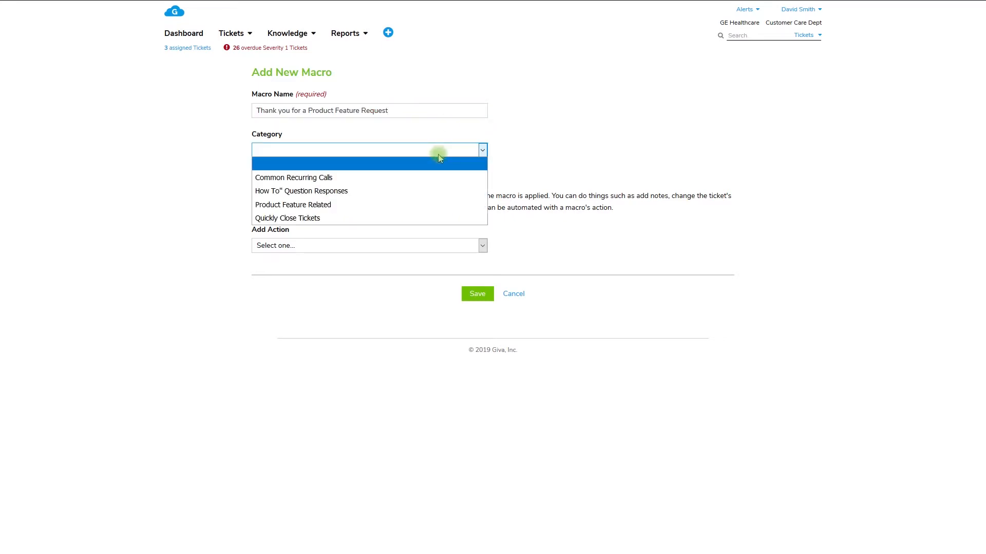
{"action": "left_click", "coordinate": [429, 204]}
Step: Add a Nature of Request action set to Feature Request
{"action": "left_click", "coordinate": [428, 250]}
{"action": "left_click", "coordinate": [418, 287]}
{"action": "left_click", "coordinate": [423, 250]}
{"action": "left_click", "coordinate": [403, 287]}
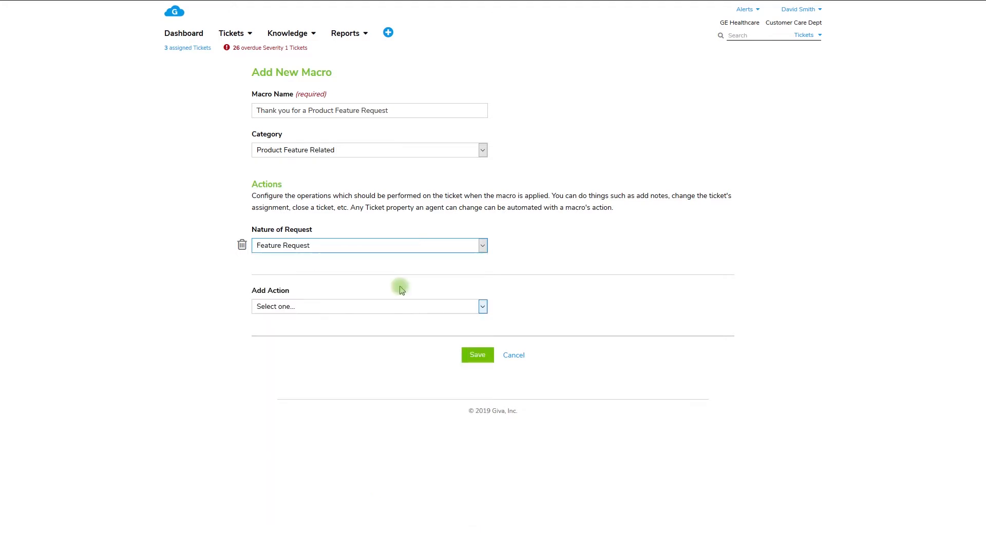
Step: Add a Description action reading "asked for the following software feature request:", preceded by the customer's dynamic full name
{"action": "left_click", "coordinate": [409, 307]}
{"action": "left_click", "coordinate": [405, 337]}
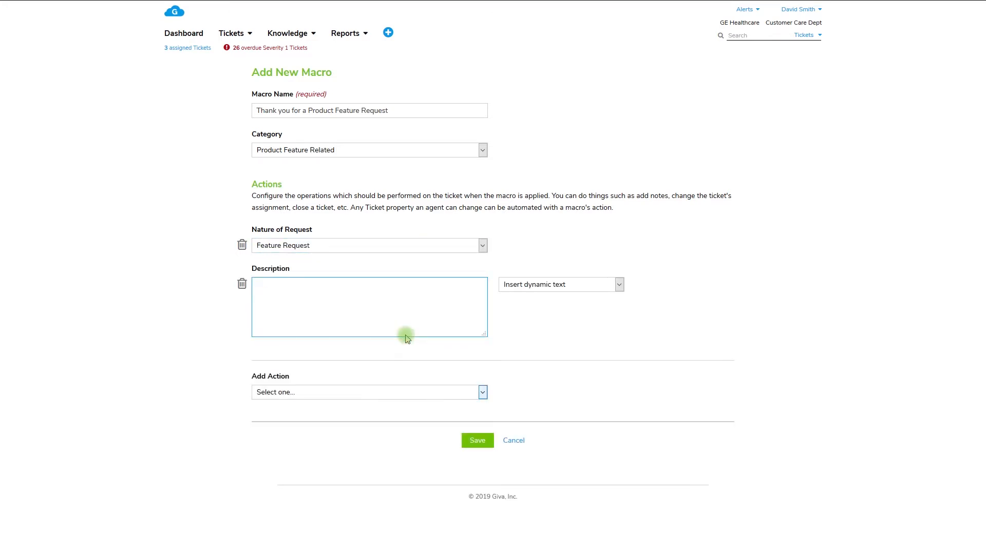
{"action": "type", "text": "asked for the following software feature request:"}
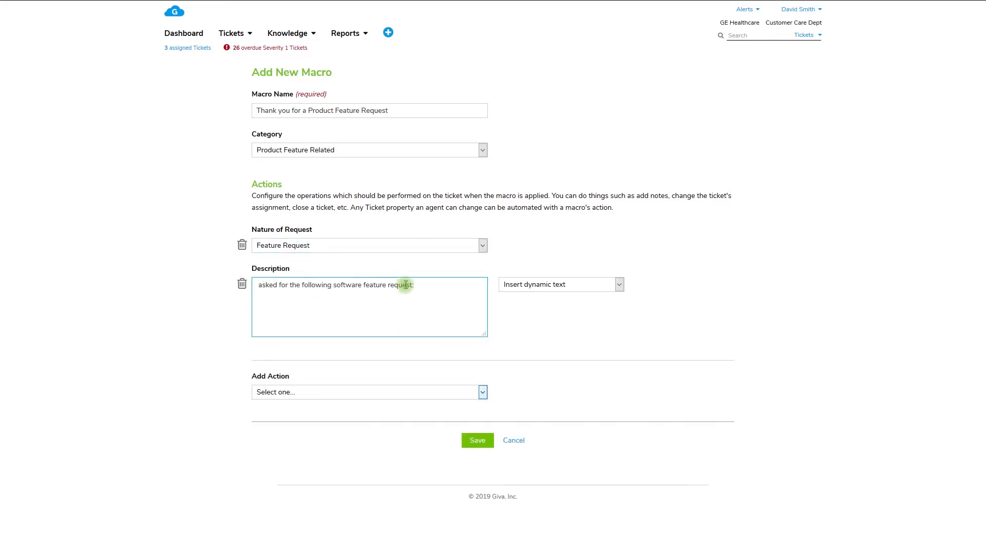
{"action": "left_click", "coordinate": [590, 285]}
{"action": "left_click", "coordinate": [568, 146]}
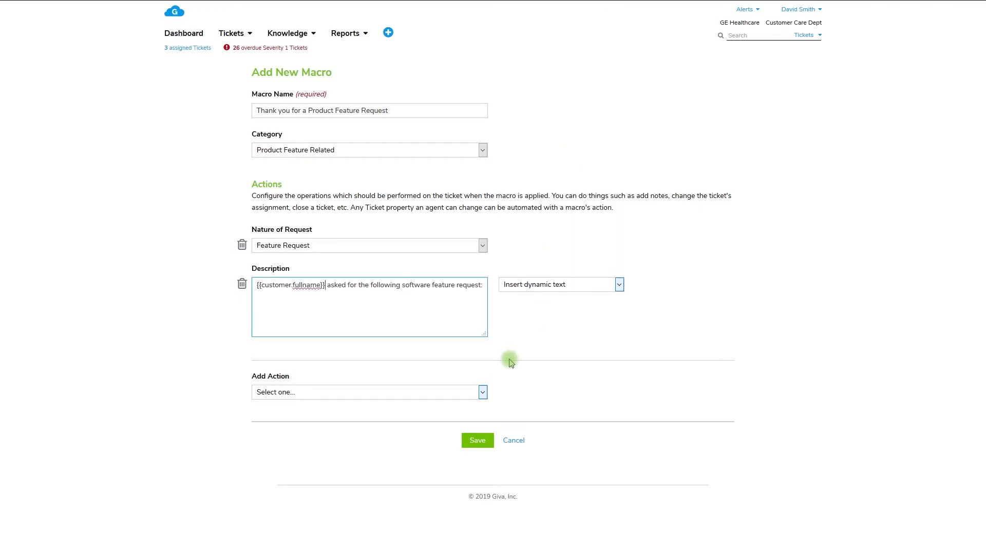
Step: Add an enlarged Public Note action with the feature-request thank-you message and insert the customer's dynamic first name after "Hi"
{"action": "left_click", "coordinate": [478, 392]}
{"action": "left_click", "coordinate": [414, 507]}
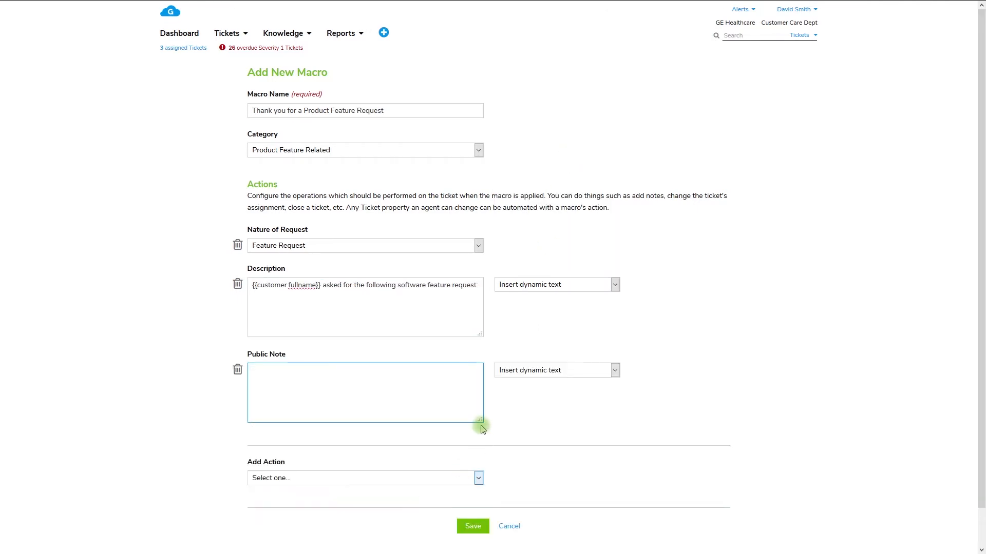
{"action": "left_click_drag", "start_coordinate": [479, 419], "coordinate": [475, 507]}
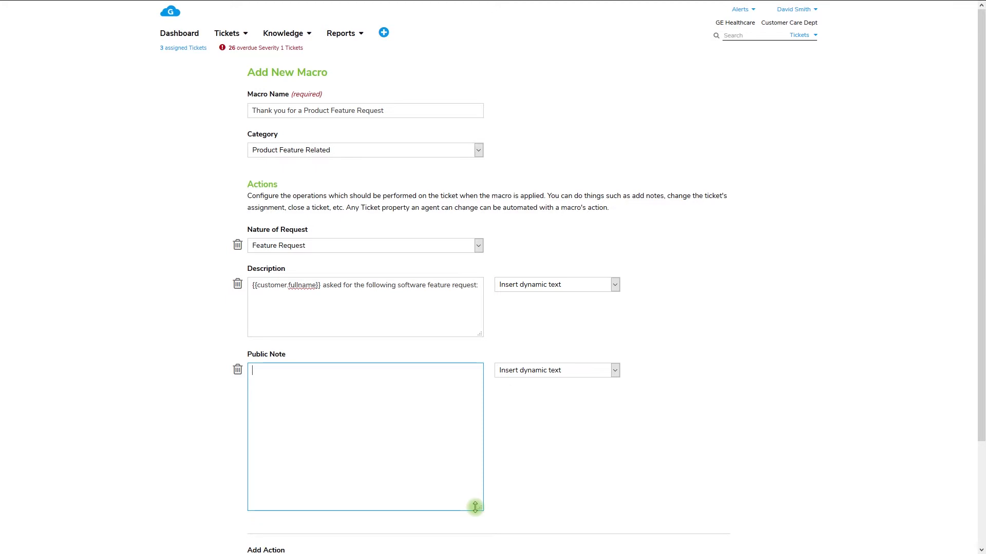
{"action": "key", "text": "ctrl+v"}
{"action": "left_click", "coordinate": [525, 376]}
{"action": "left_click", "coordinate": [559, 252]}
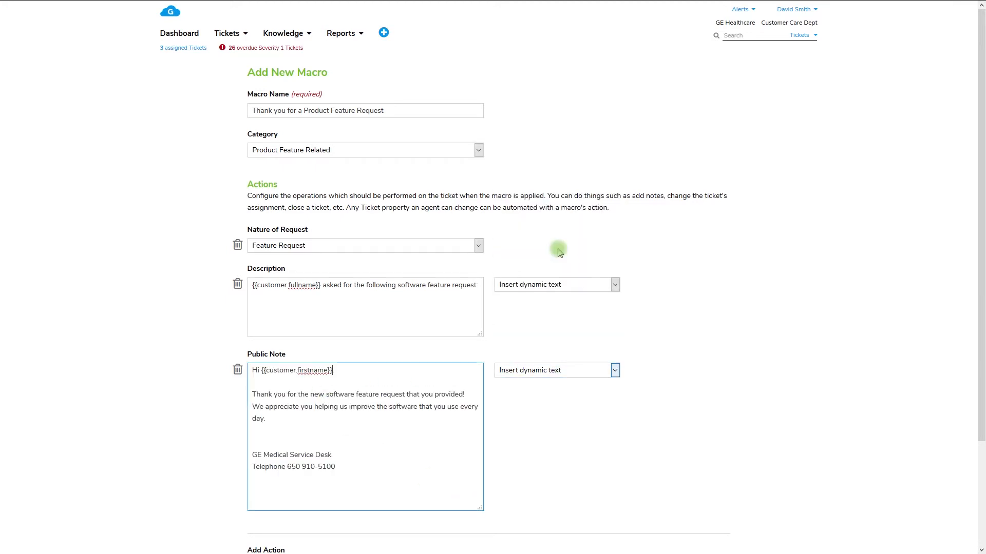
Step: Insert the assignee's dynamic first name above the GE Medical Service Desk signature and save the feature request macro
{"action": "left_click", "coordinate": [254, 445]}
{"action": "left_click", "coordinate": [548, 371]}
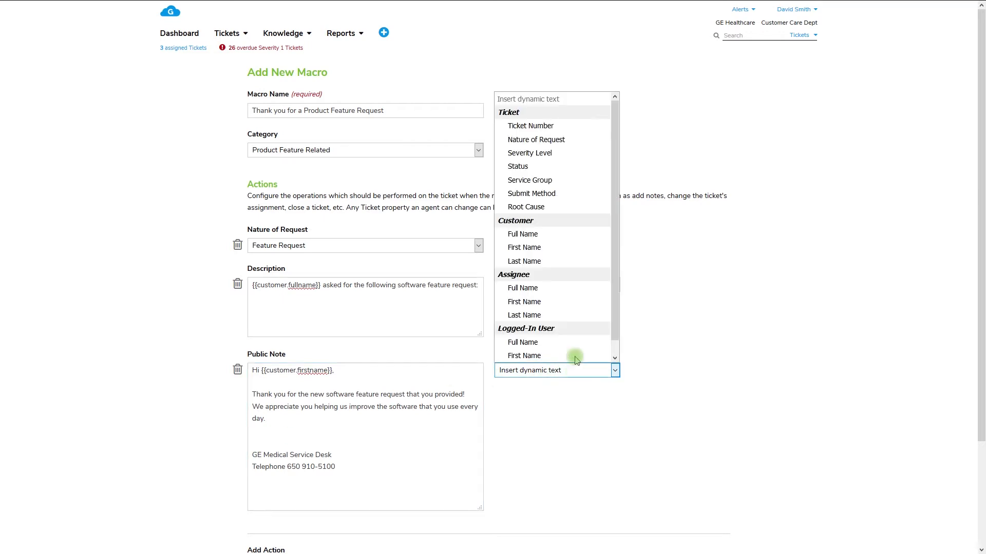
{"action": "left_click", "coordinate": [575, 303]}
{"action": "left_click", "coordinate": [981, 476]}
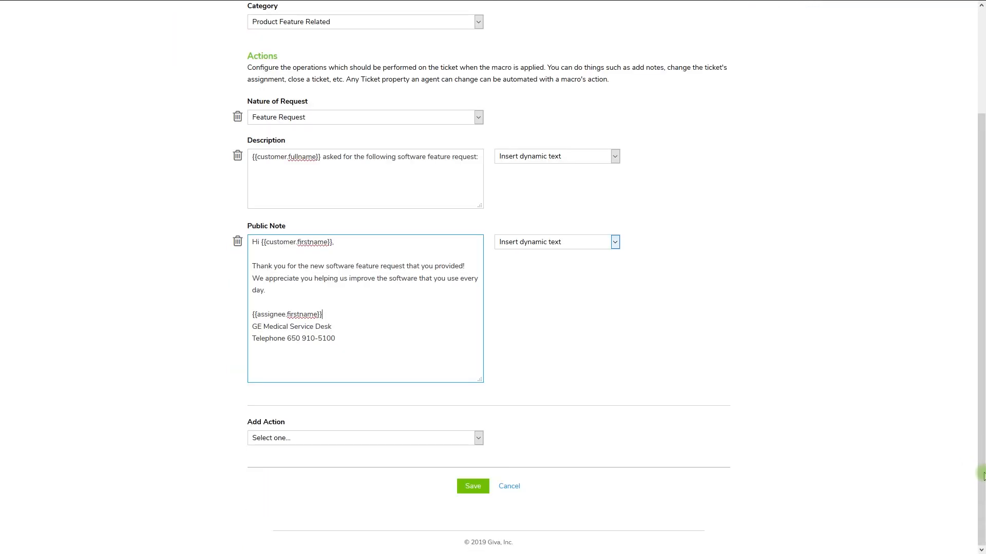
{"action": "left_click", "coordinate": [488, 487]}
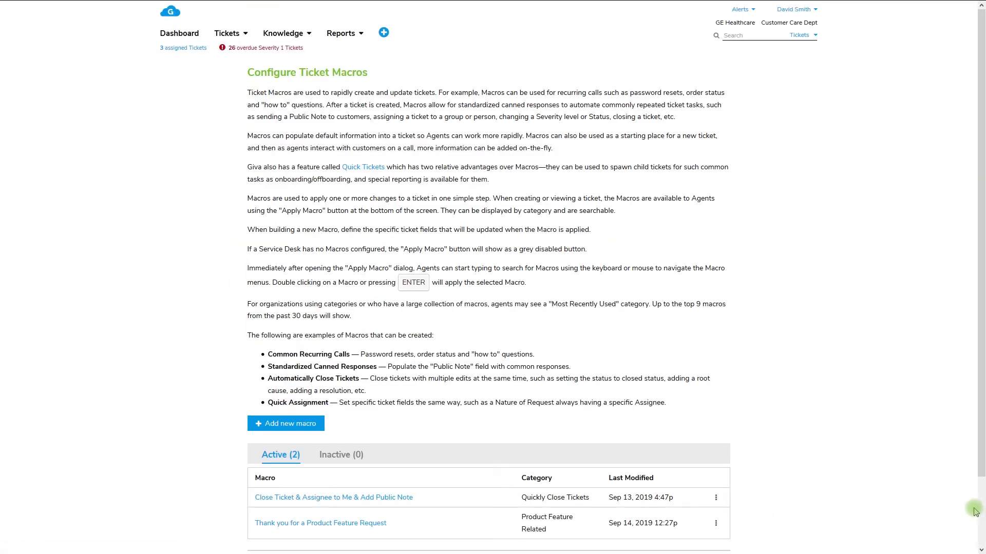
Step: Start a new macro named "Password Reset" in the Common Recurring Calls category
{"action": "left_click", "coordinate": [981, 511]}
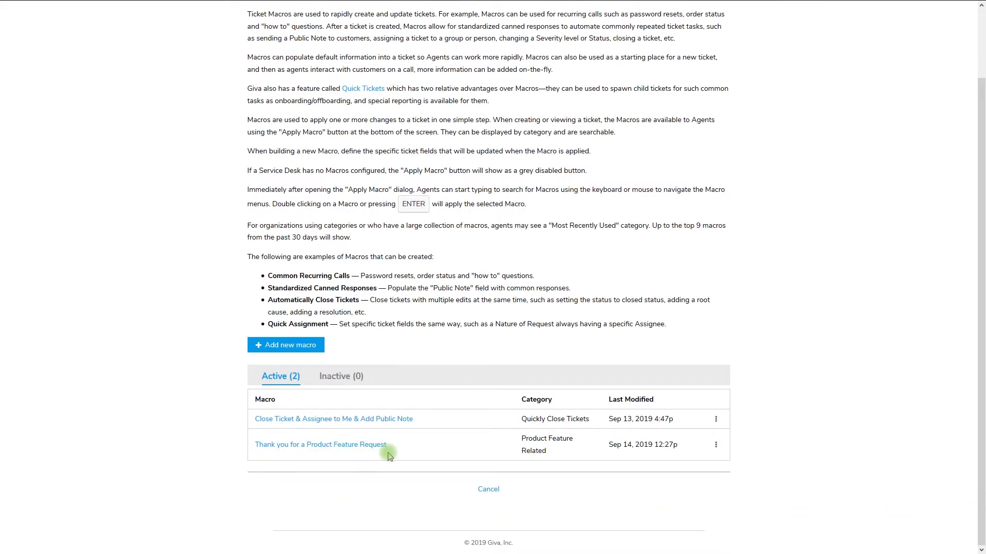
{"action": "left_click", "coordinate": [323, 344]}
{"action": "left_click", "coordinate": [434, 112]}
{"action": "type", "text": "Password Reset"}
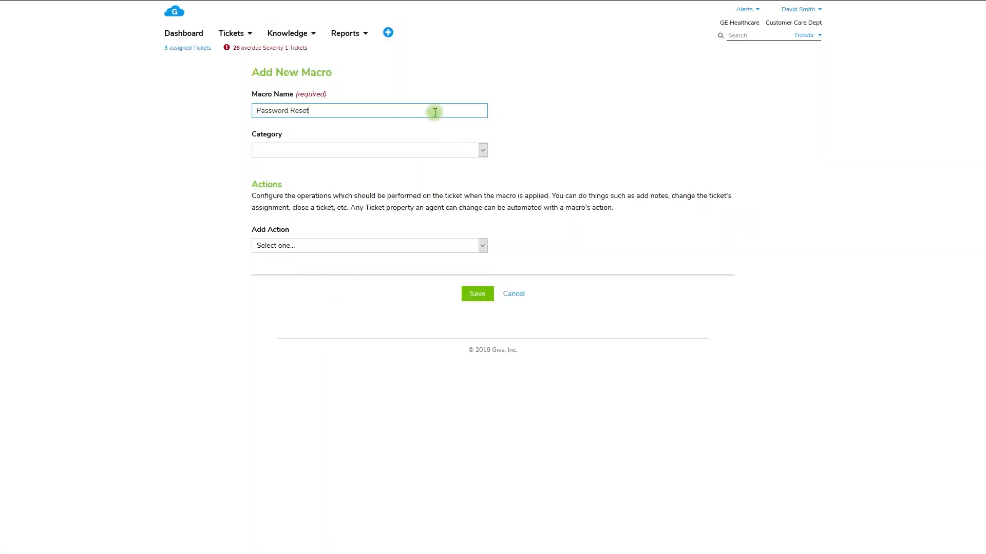
{"action": "left_click", "coordinate": [440, 150]}
{"action": "left_click", "coordinate": [435, 177]}
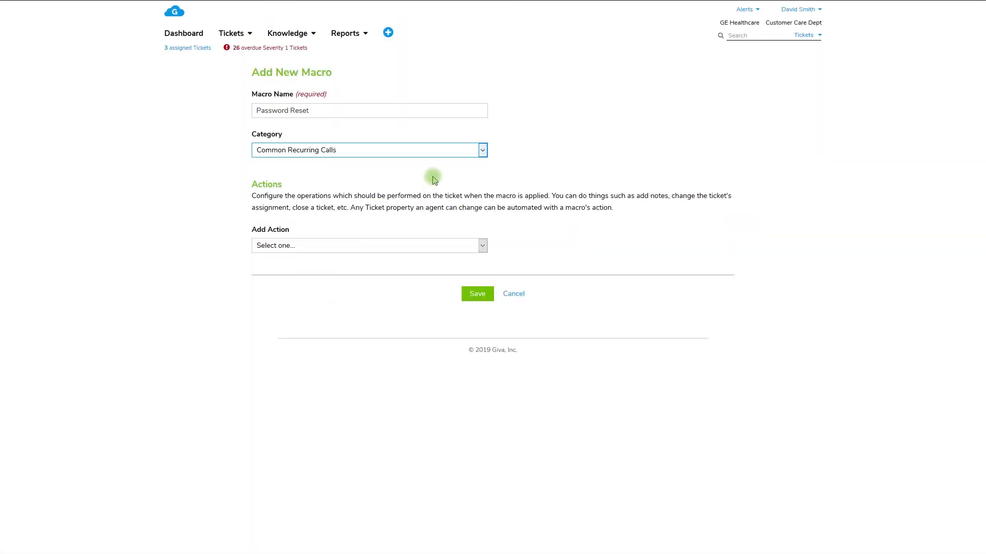
Step: Add a Status action set to Closed to the Password Reset macro
{"action": "left_click", "coordinate": [424, 246]}
{"action": "left_click", "coordinate": [407, 316]}
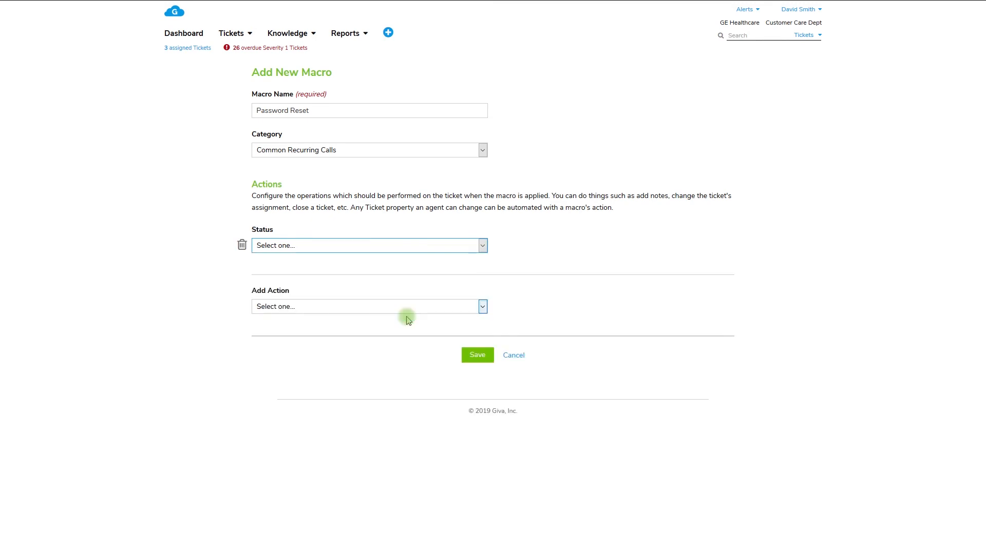
{"action": "left_click", "coordinate": [418, 248]}
{"action": "left_click", "coordinate": [410, 315]}
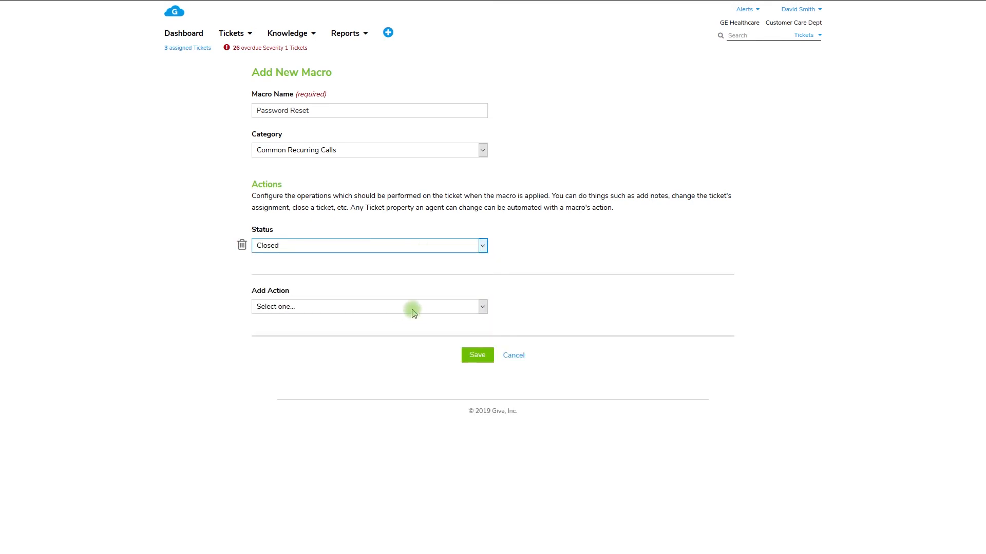
Step: Add a Resolution action saying the Service Desk reset the password and the customer's dynamic full name can now access the resource, and save the macro
{"action": "left_click", "coordinate": [413, 310]}
{"action": "left_click", "coordinate": [399, 430]}
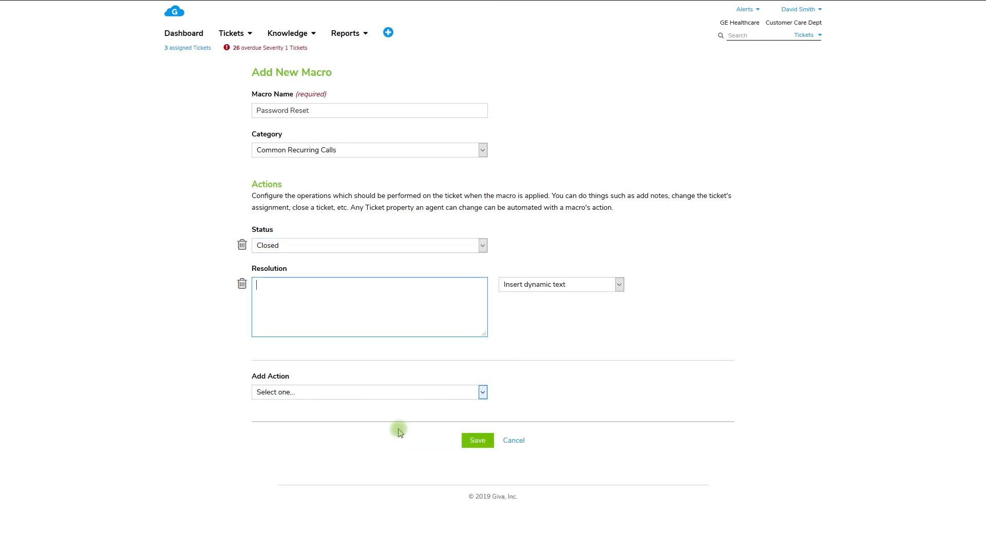
{"action": "key", "text": "ctrl+v"}
{"action": "left_click", "coordinate": [467, 443]}
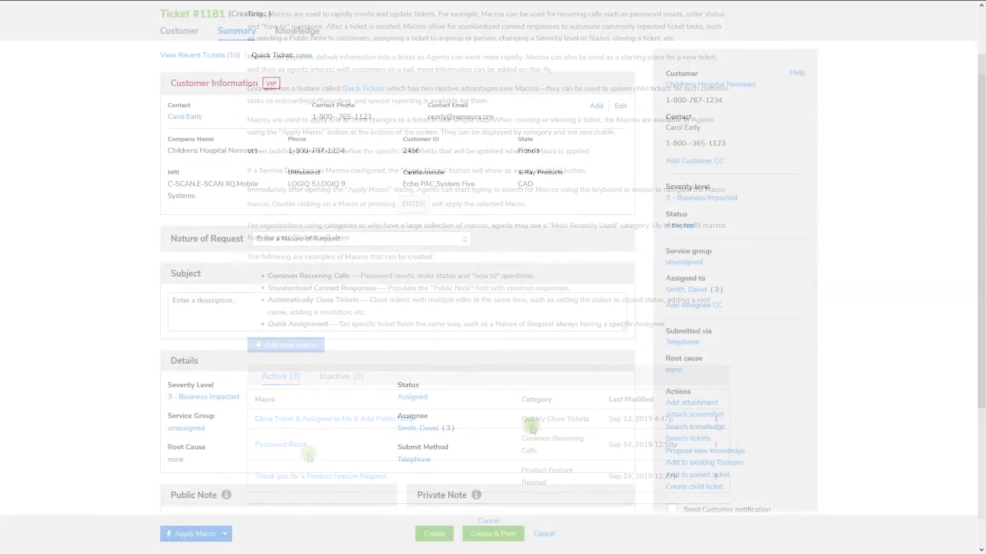
Step: Apply the Password Reset macro to the new ticket and check the Resolution text it fills in
{"action": "left_click", "coordinate": [226, 535]}
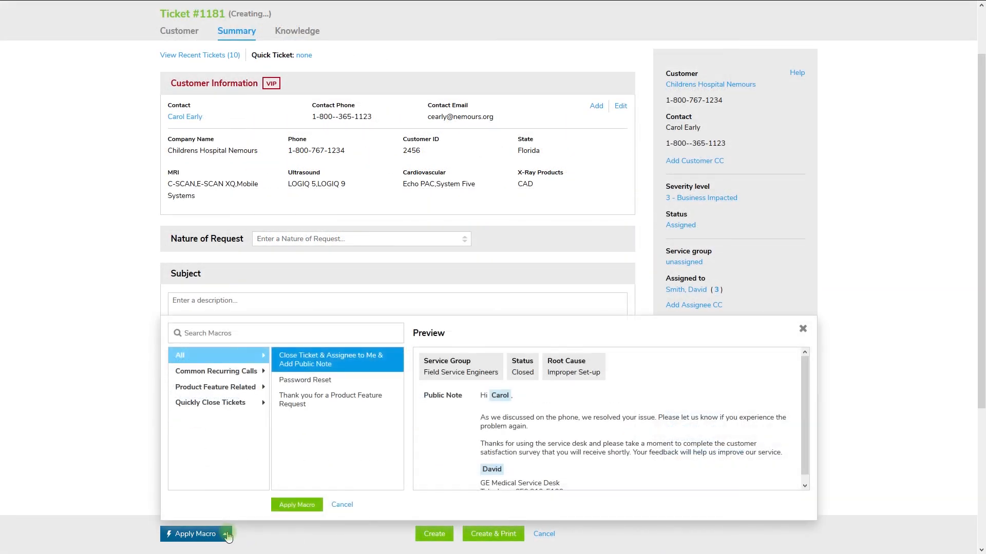
{"action": "left_click", "coordinate": [387, 381]}
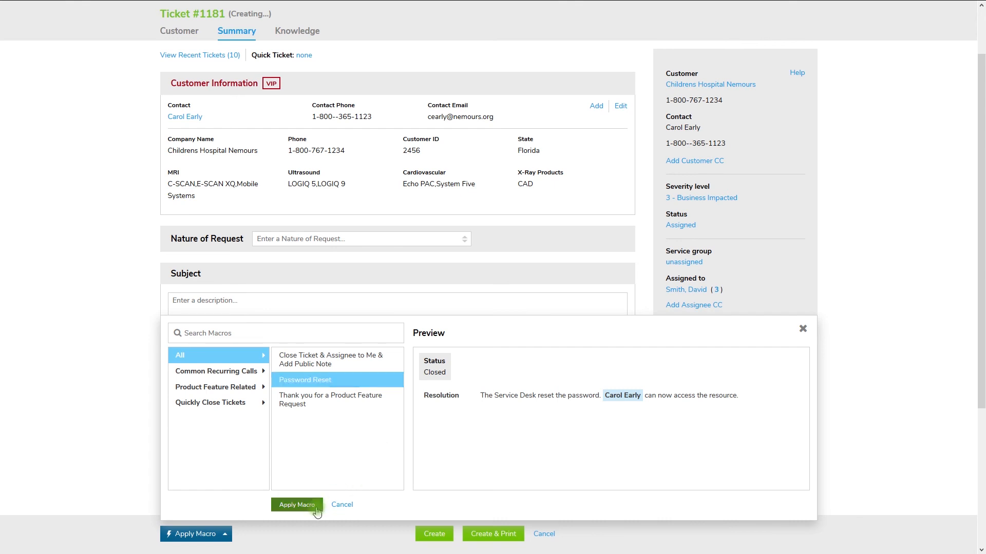
{"action": "left_click", "coordinate": [294, 505]}
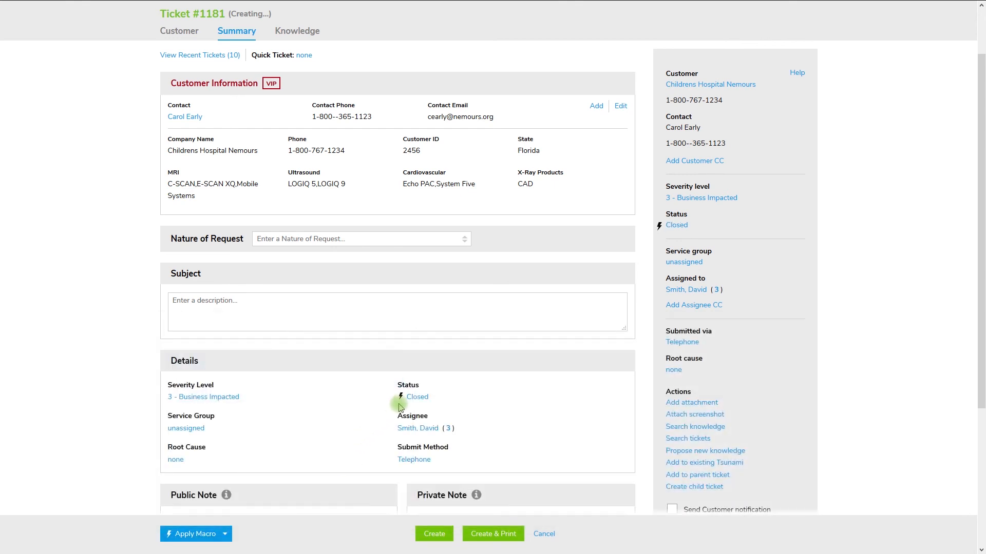
{"action": "left_click_drag", "start_coordinate": [974, 376], "coordinate": [974, 513]}
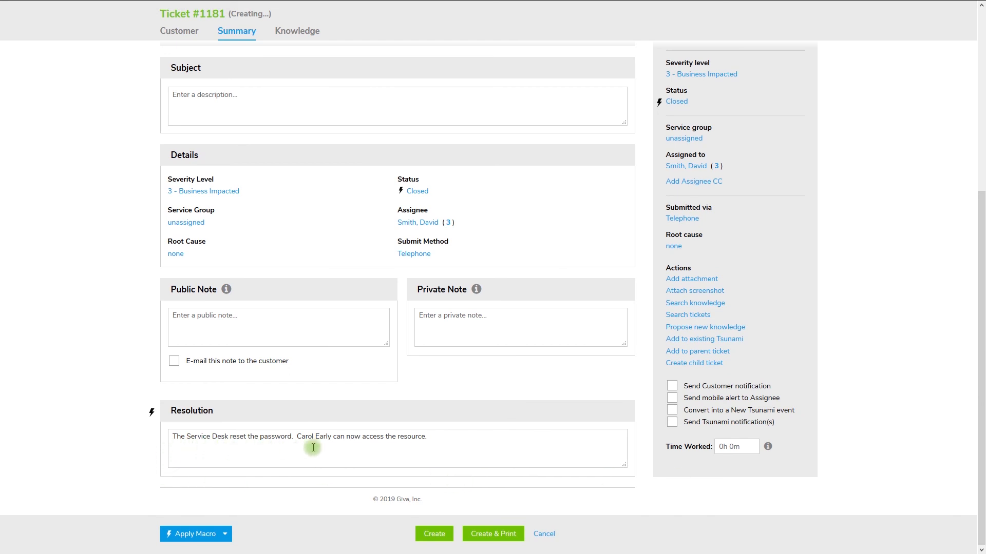